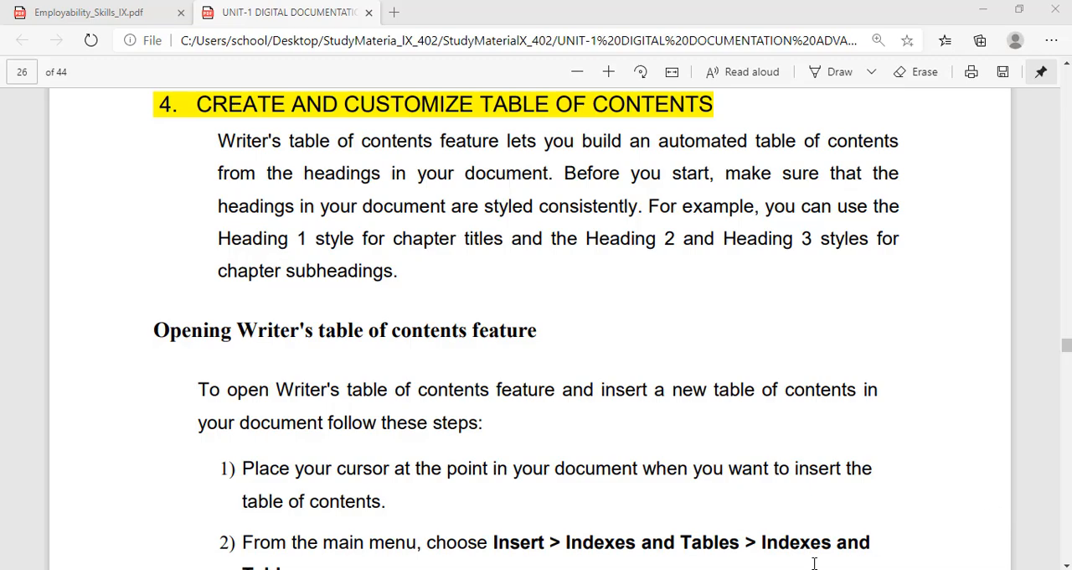
Switch to the OpenOffice Writer document and open the index and table insertion settings at the start of the "Computer Generations" heading
mouse_move(687, 568)
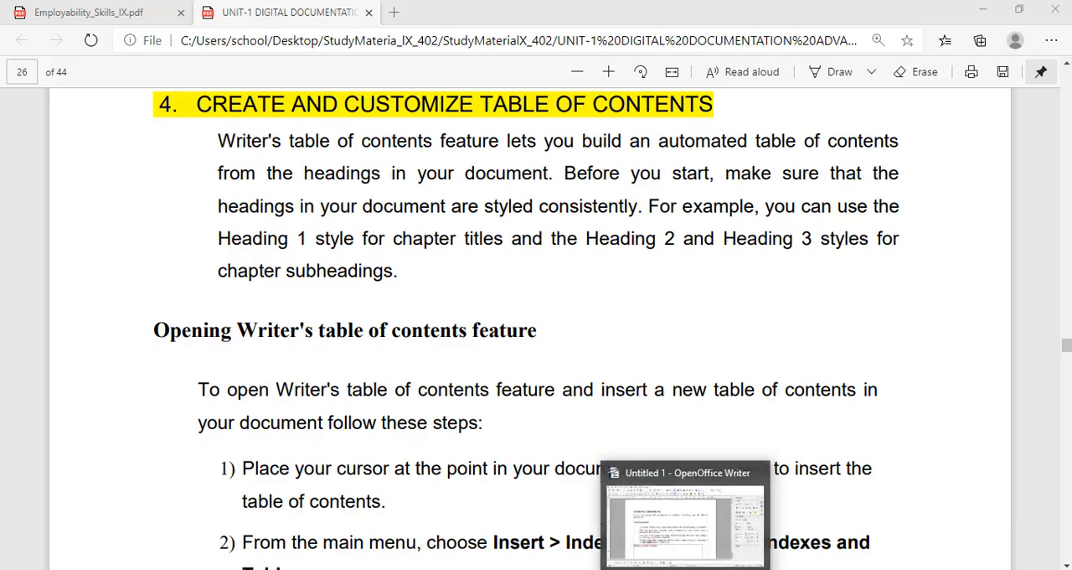
left_click(652, 494)
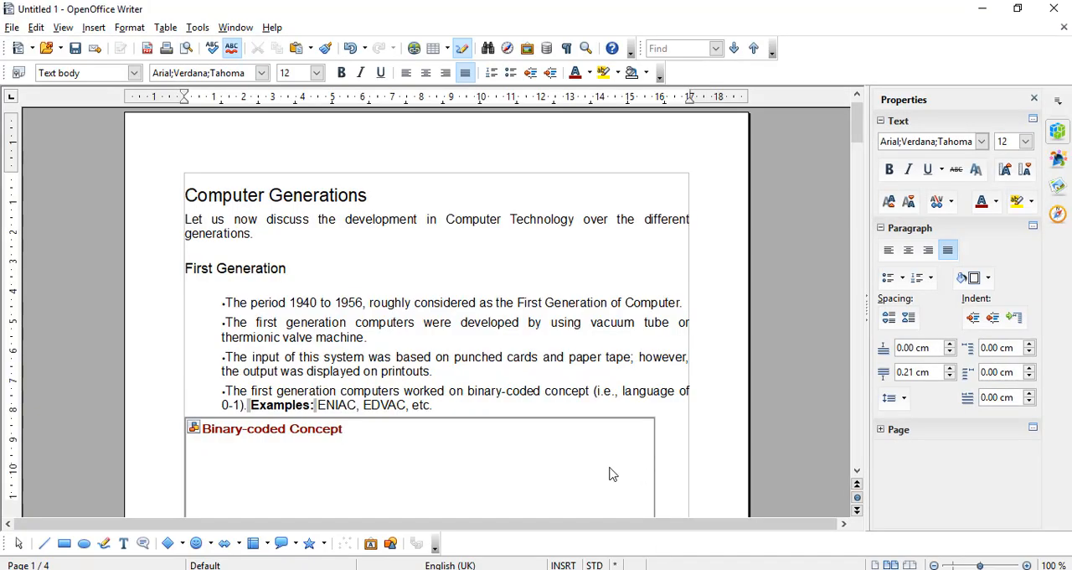
left_click(629, 258)
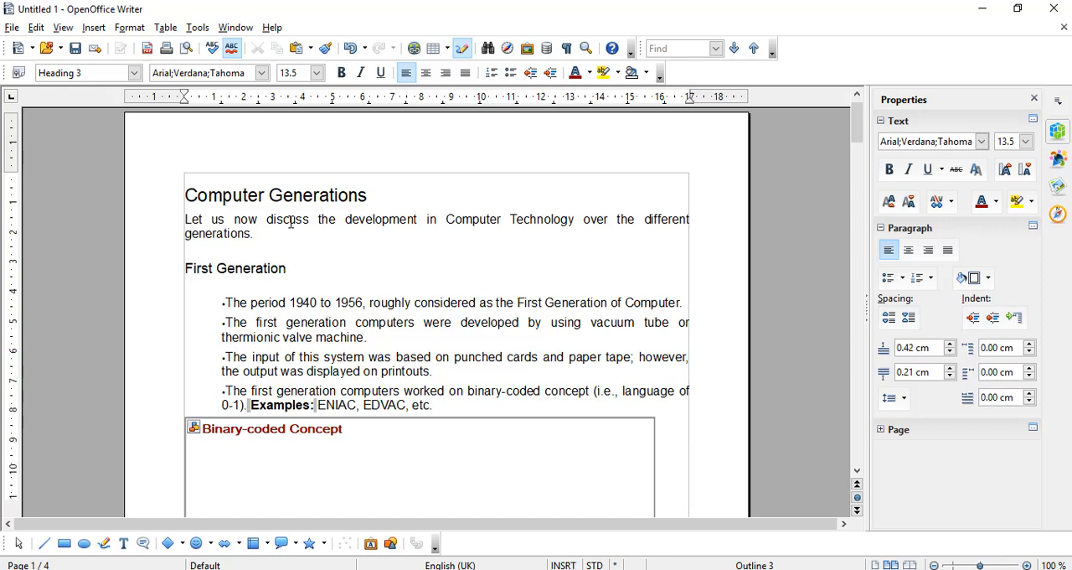
key("ctrl+2")
left_click(94, 27)
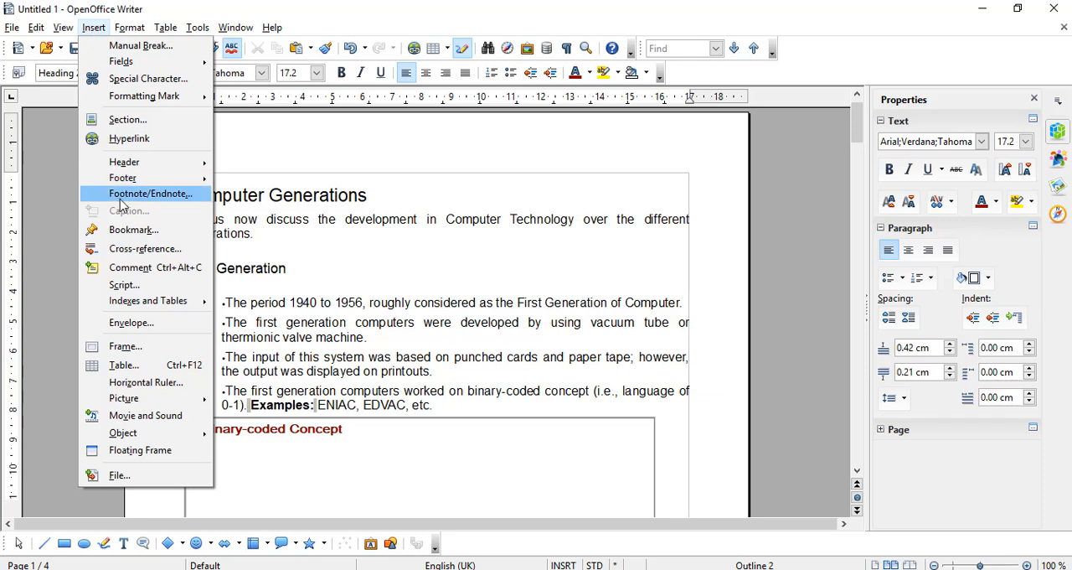
mouse_move(144, 304)
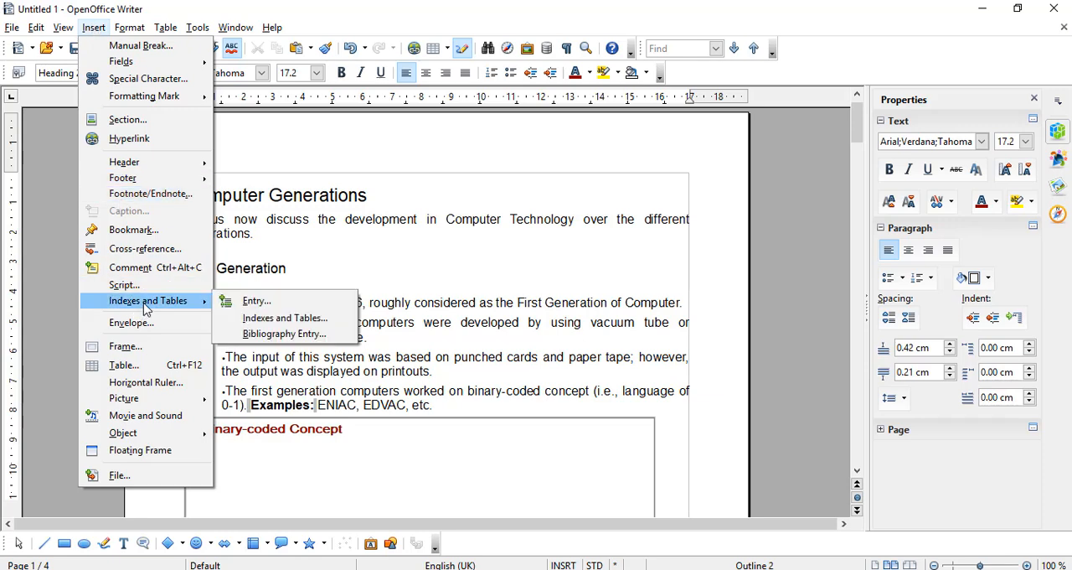
left_click(241, 325)
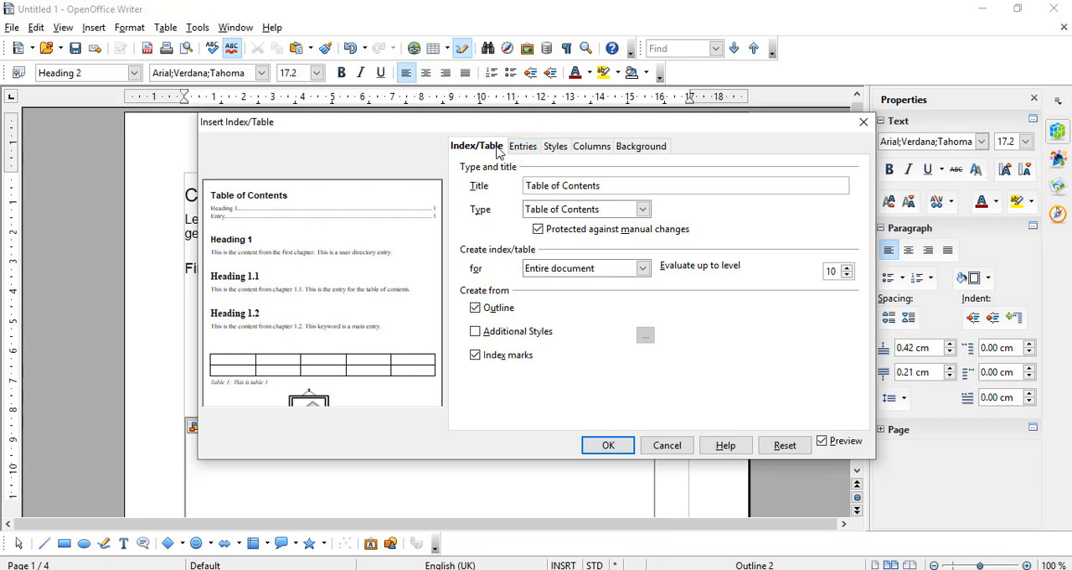
Review the entries, styles, columns and background settings of the new index, and return to its type and title settings
left_click(532, 148)
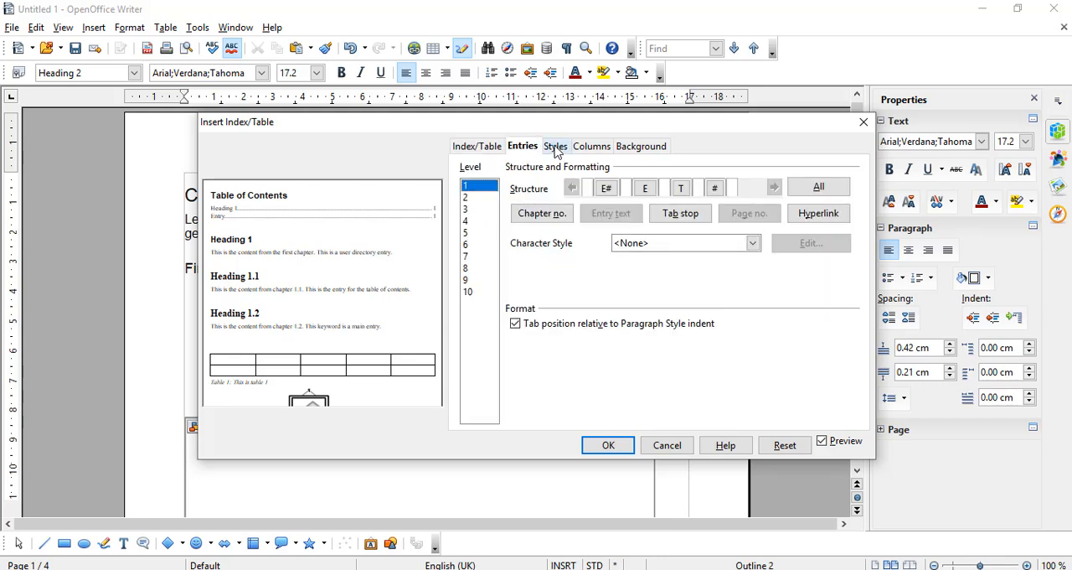
left_click(559, 148)
left_click(589, 151)
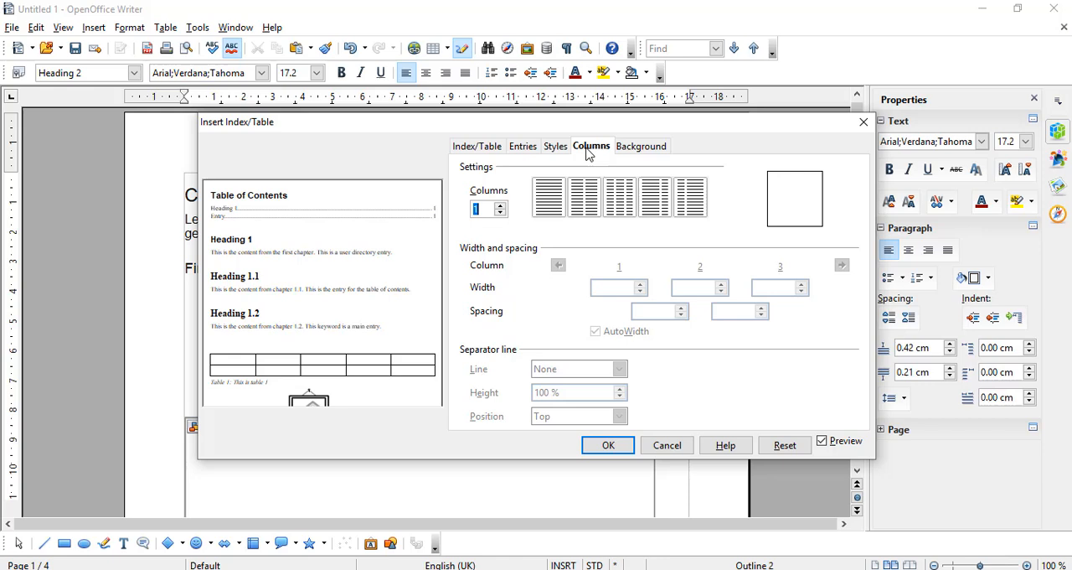
left_click(651, 148)
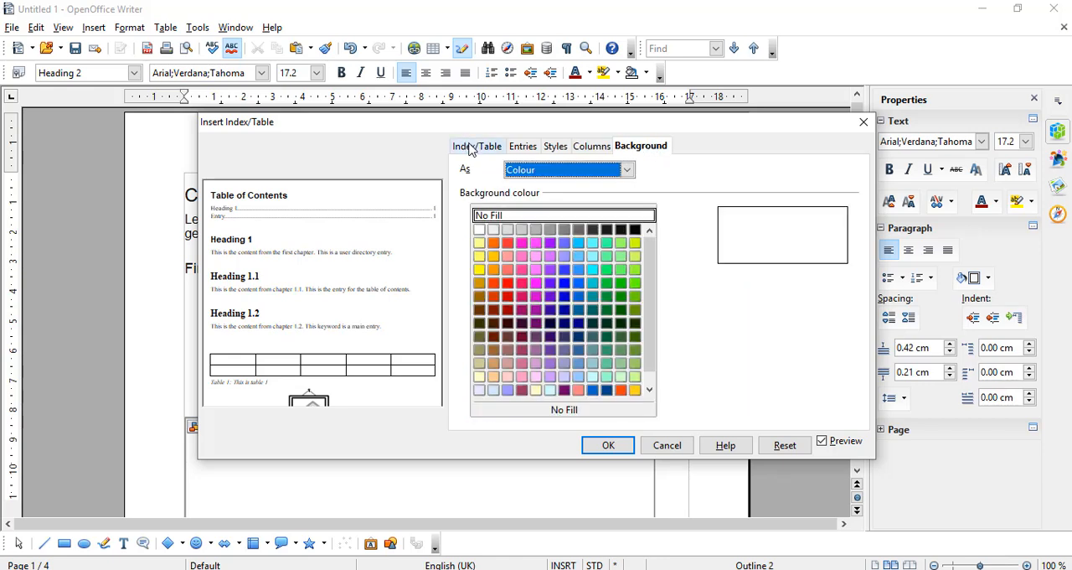
left_click(471, 148)
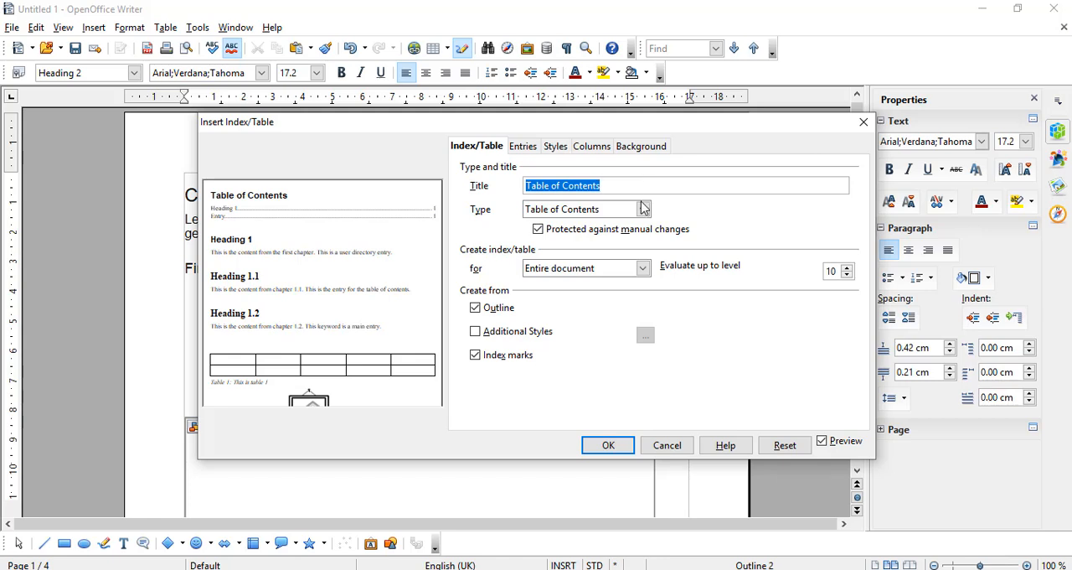
Choose Table of Contents as the index type and create it for the entire document
left_click(643, 209)
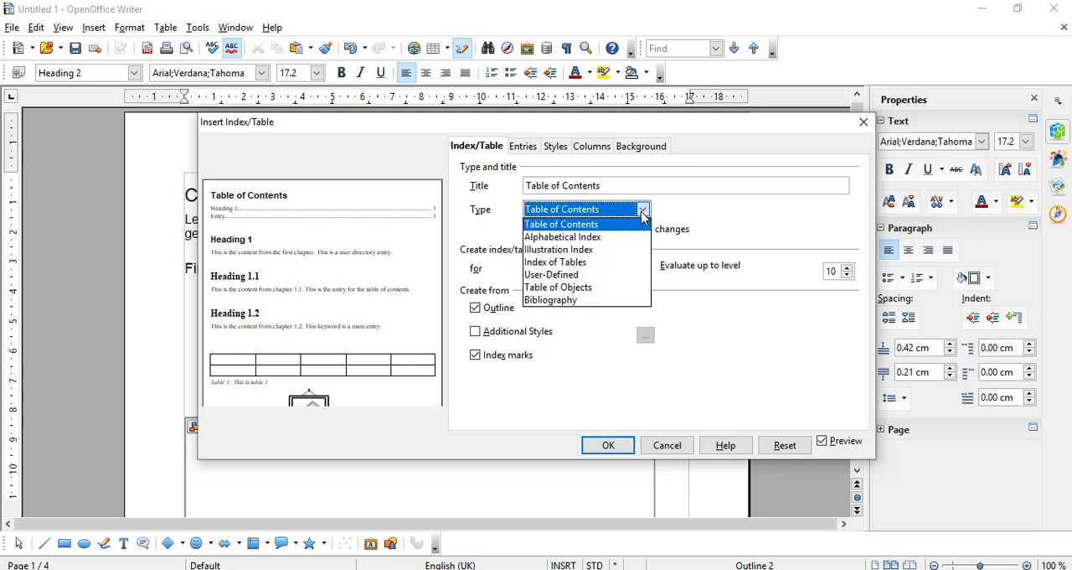
left_click(642, 211)
left_click(643, 211)
left_click(604, 226)
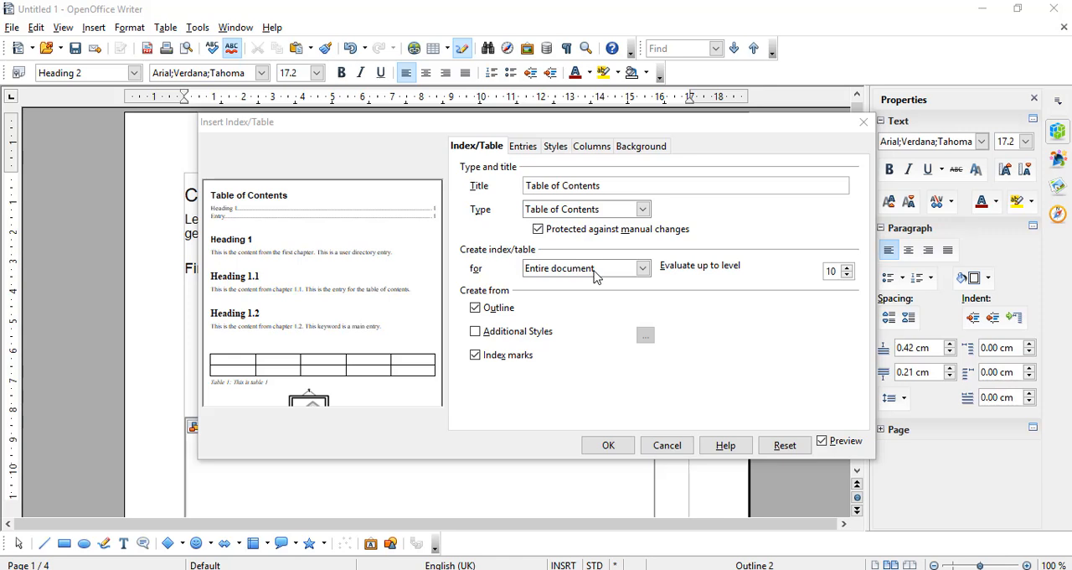
left_click(643, 268)
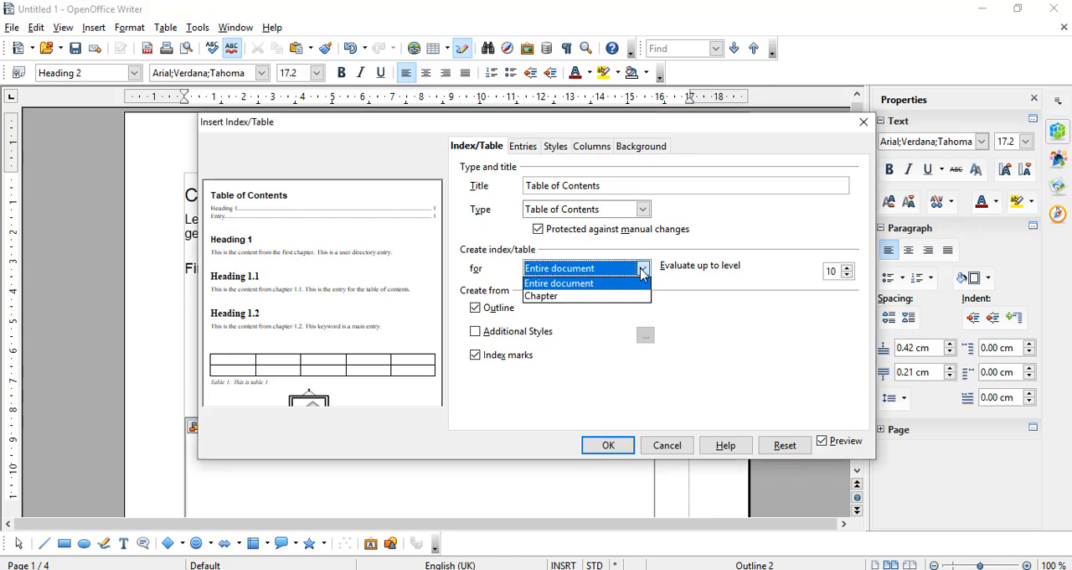
left_click(590, 287)
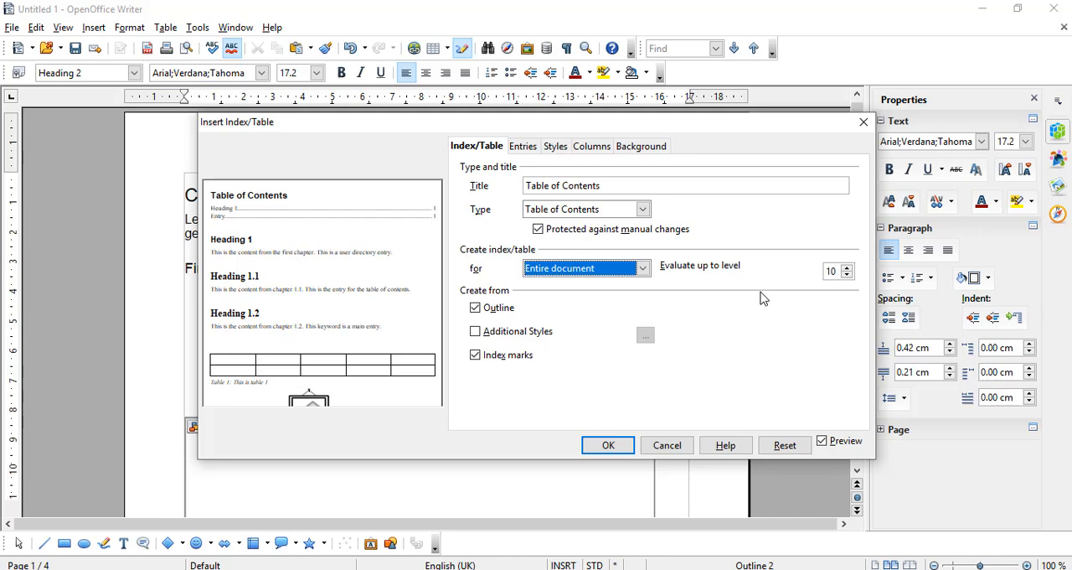
Set the table of contents to evaluate up to level 5
left_click(848, 269)
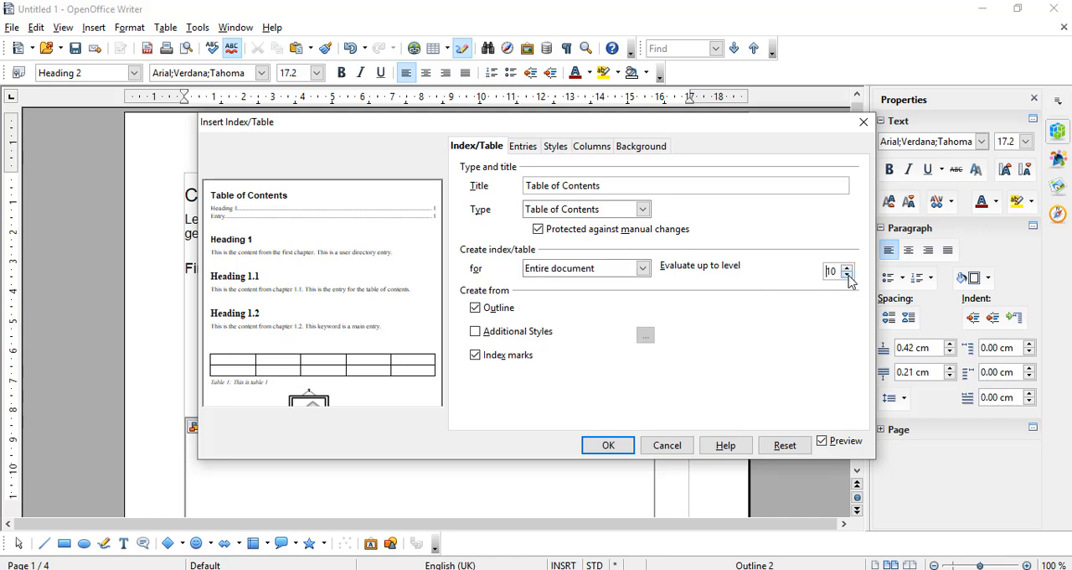
left_click(849, 275)
left_click(849, 275)
left_click(849, 275)
left_click(848, 275)
left_click(849, 274)
Toggle the Outline and Index marks sources off and back on to compare their effect in the preview
left_click(476, 309)
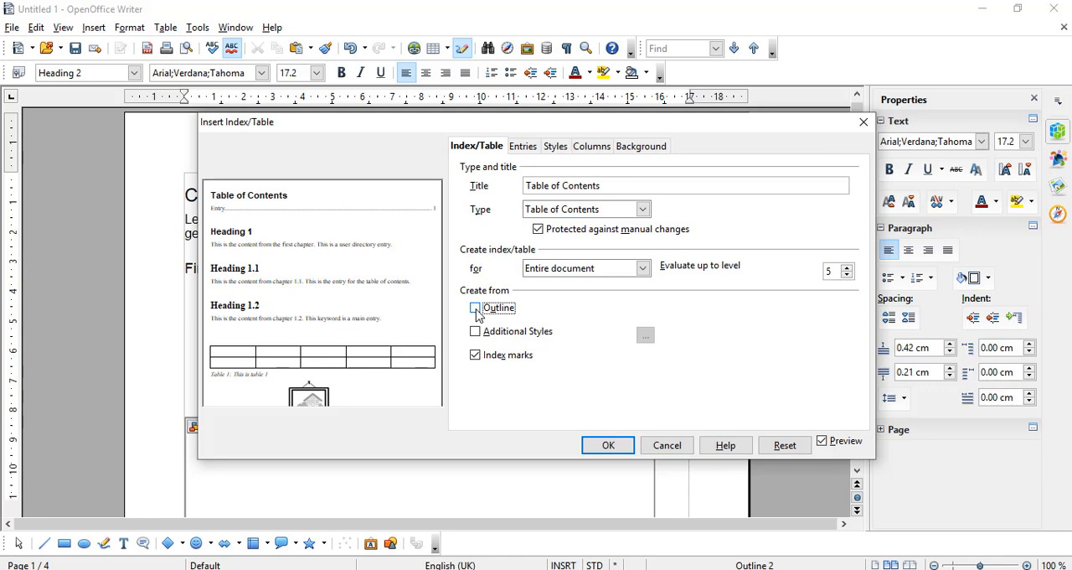
left_click(476, 309)
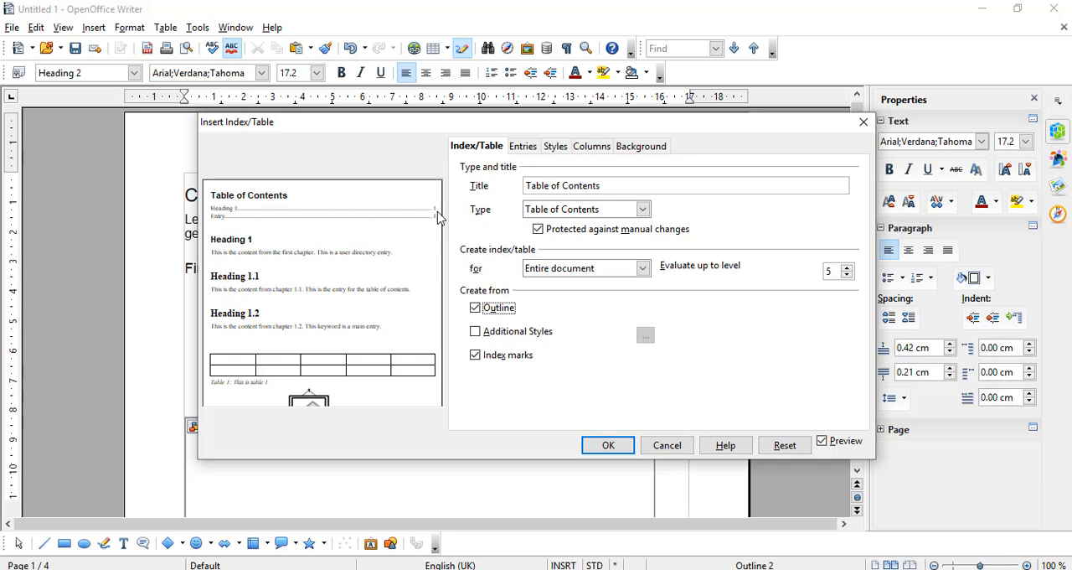
left_click(475, 355)
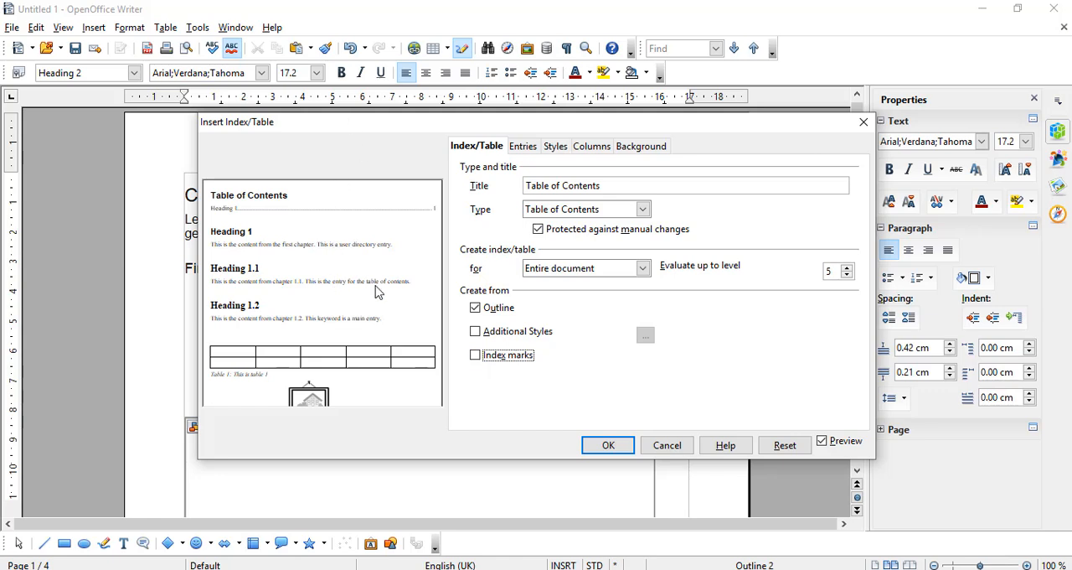
left_click(476, 356)
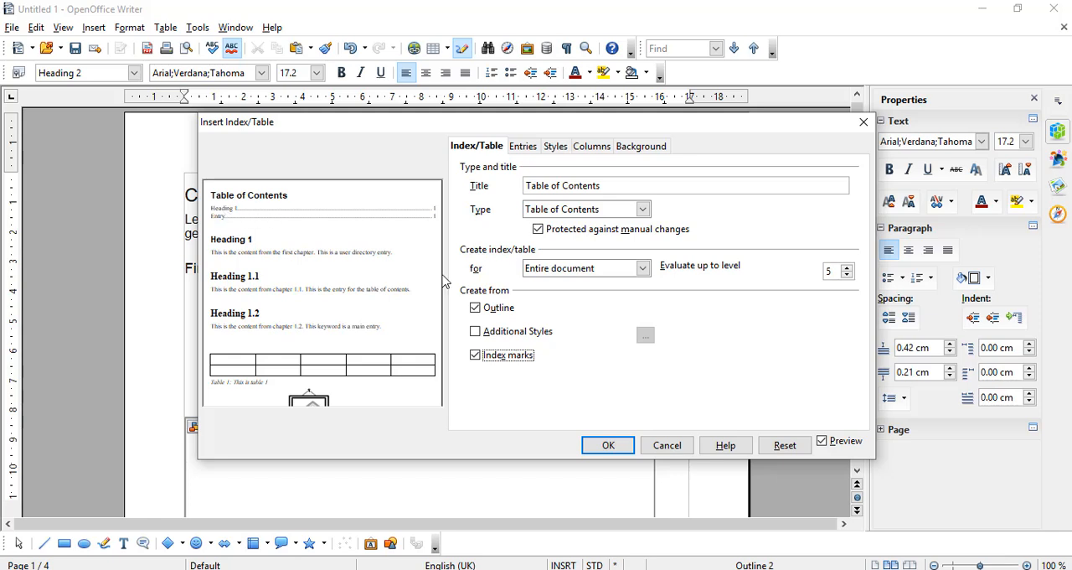
left_click(475, 309)
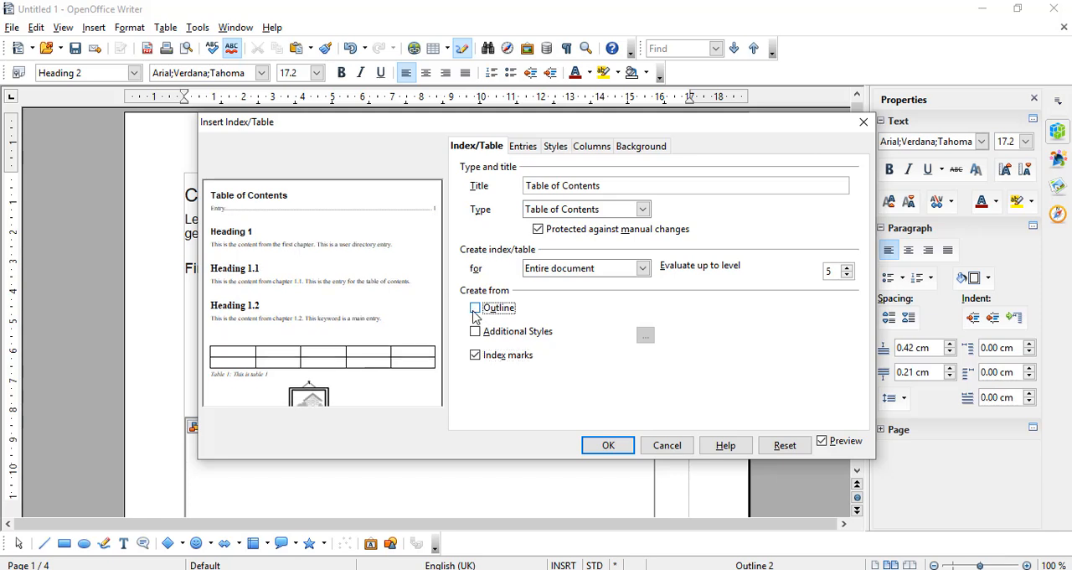
left_click(475, 309)
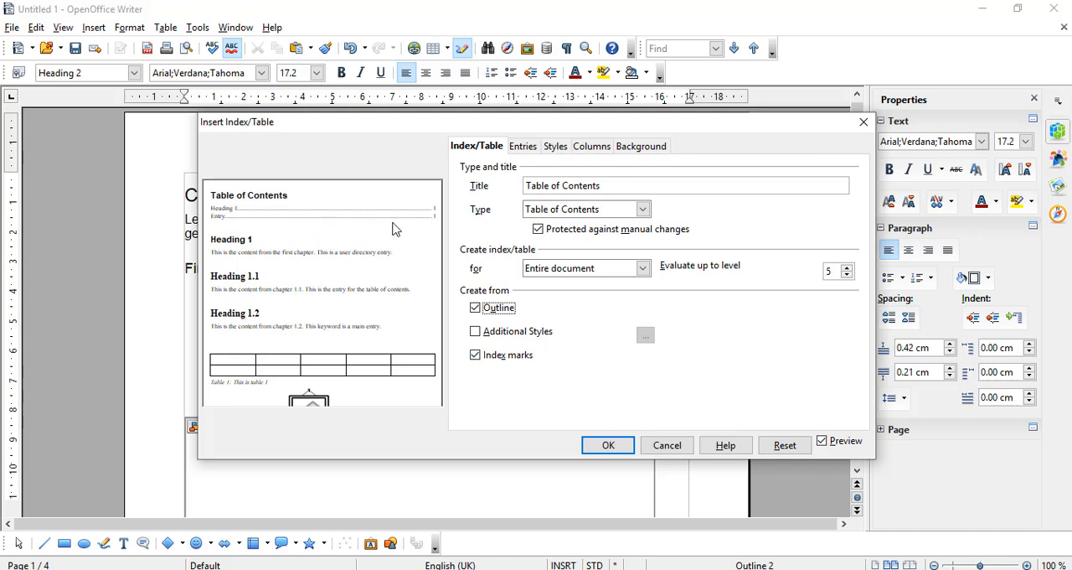
Exclude index marks, enable Additional Styles as a source, and view the assignable styles without assigning any
left_click(476, 355)
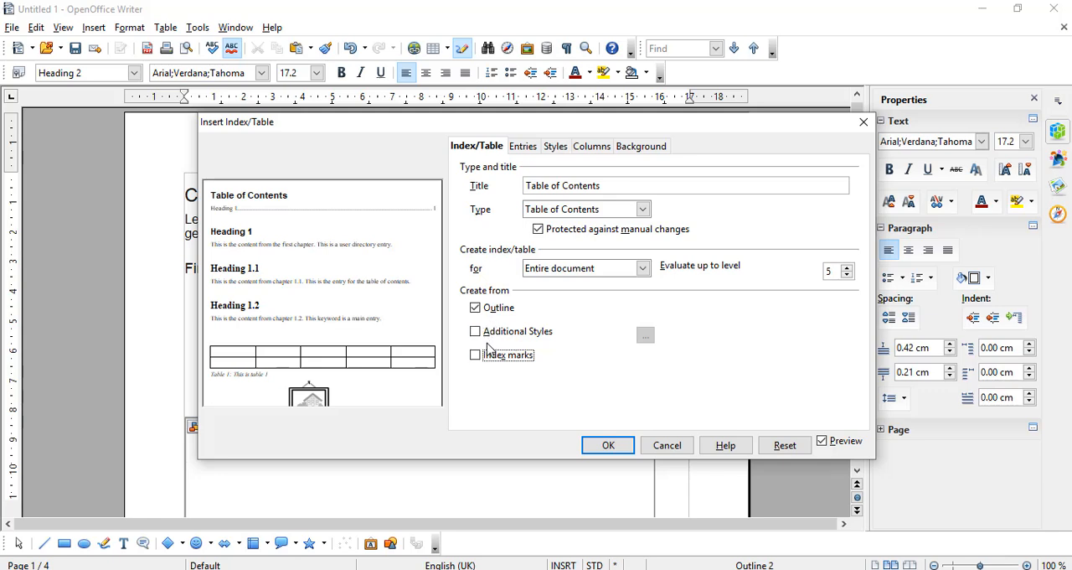
left_click(475, 332)
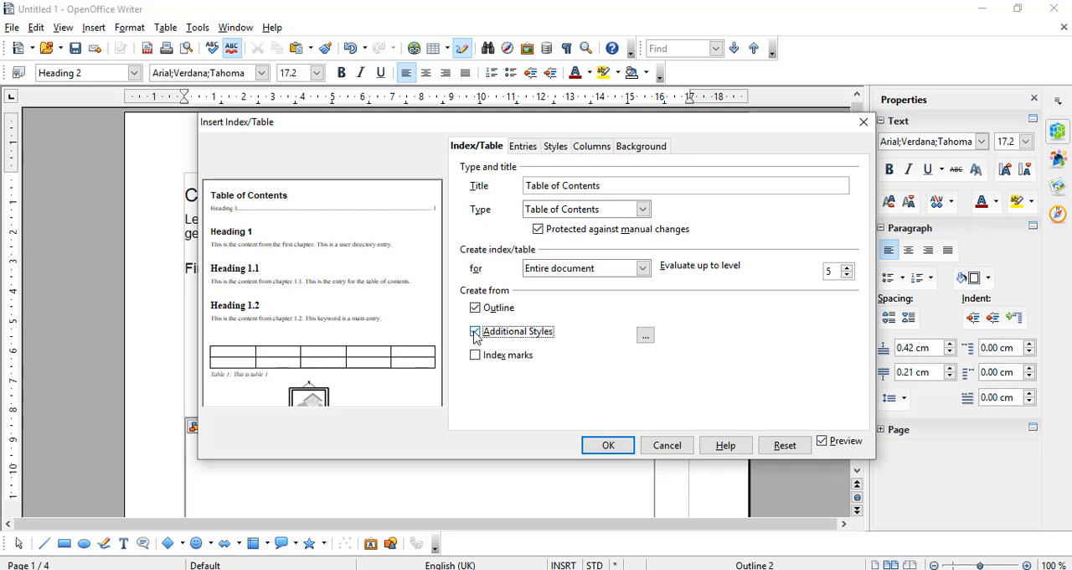
left_click(643, 340)
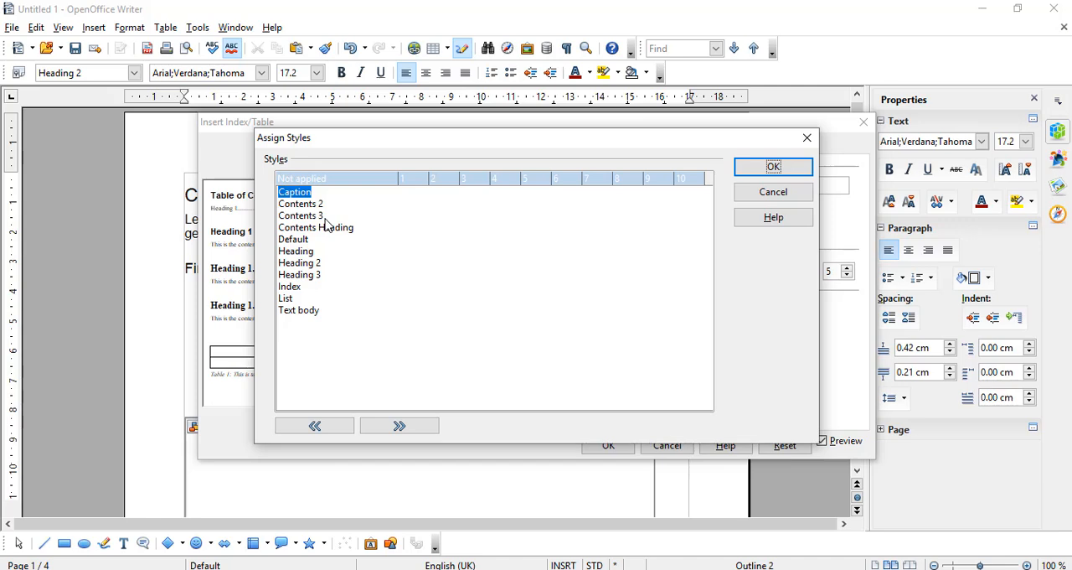
left_click(806, 139)
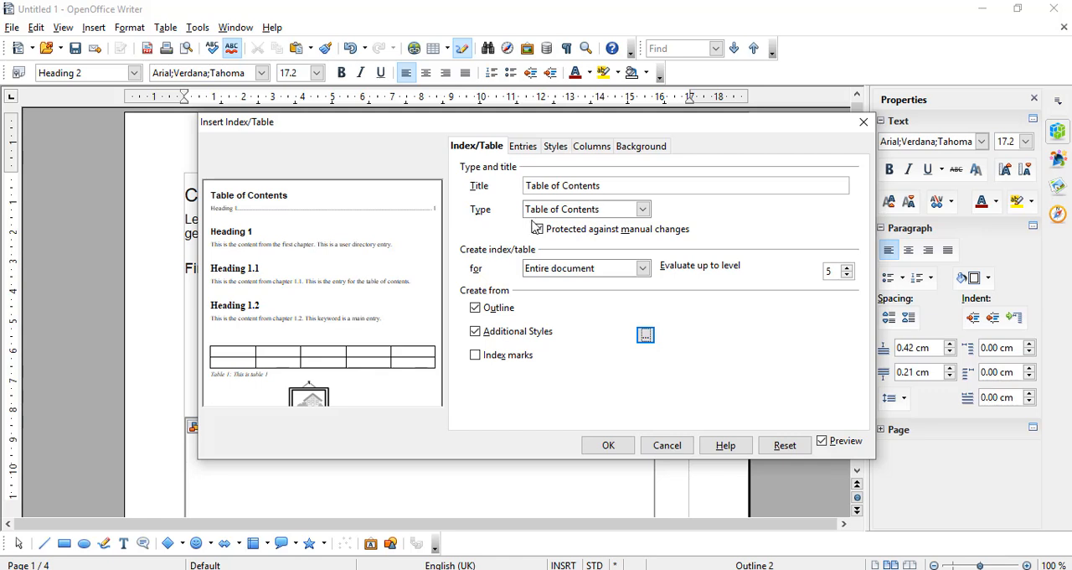
Check the entry structure settings and insert the table of contents into the document
left_click(525, 149)
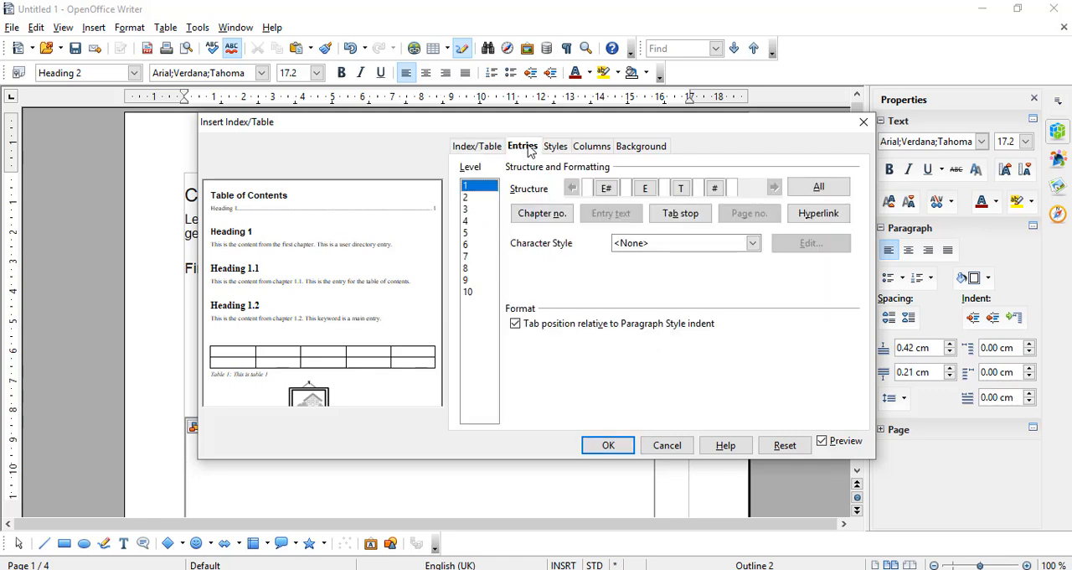
left_click(478, 153)
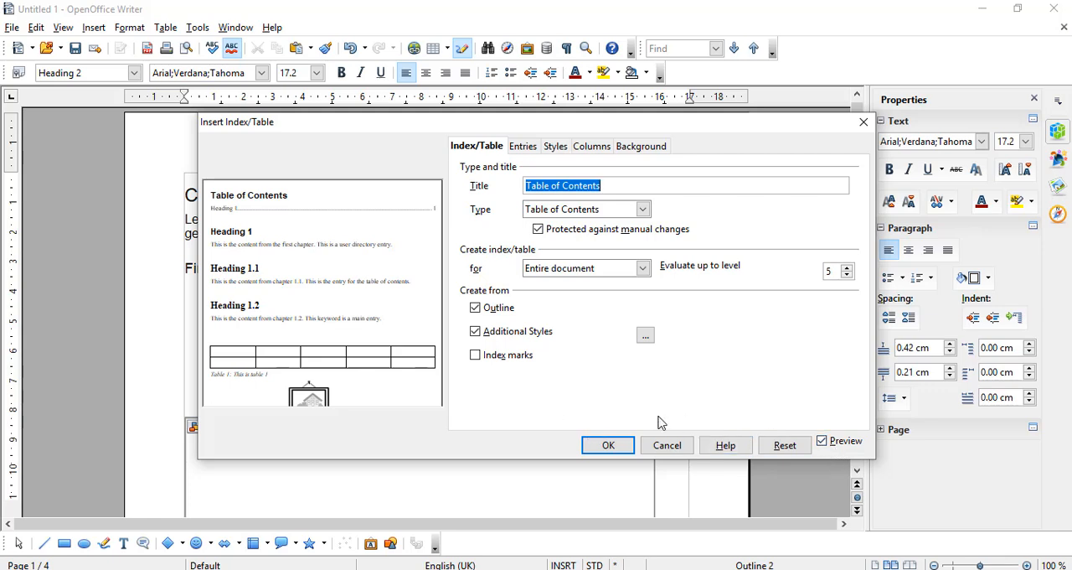
left_click(821, 441)
left_click(607, 446)
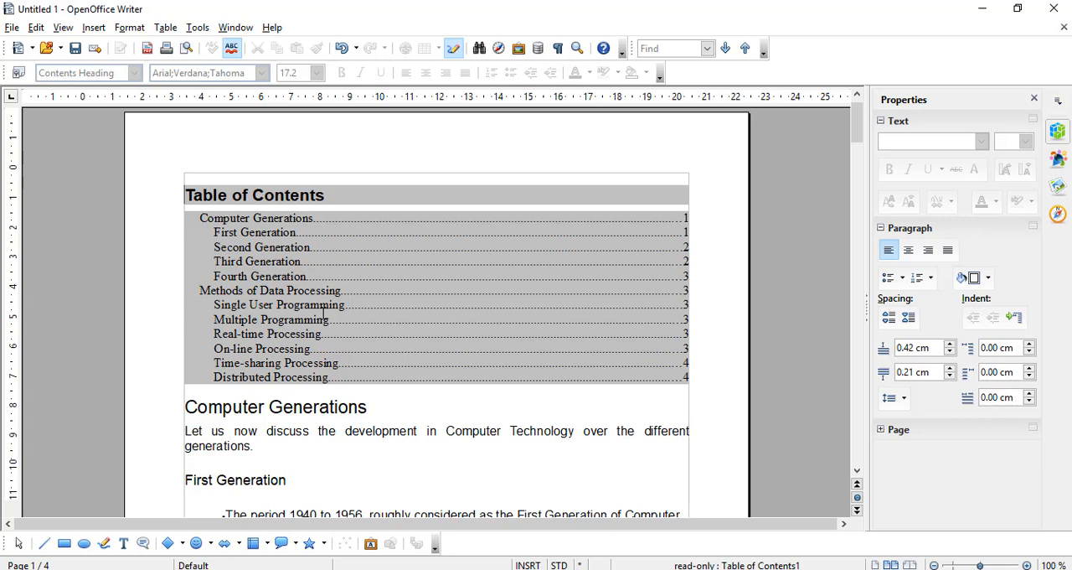
Try to delete text directly in the Fourth Generation entry of the inserted table of contents
right_click(406, 303)
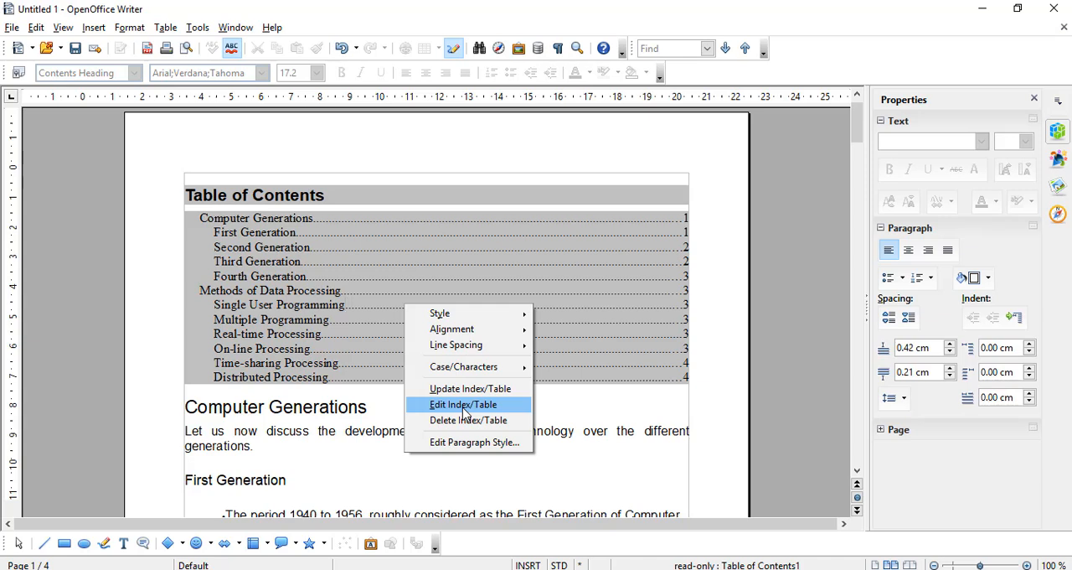
left_click(415, 270)
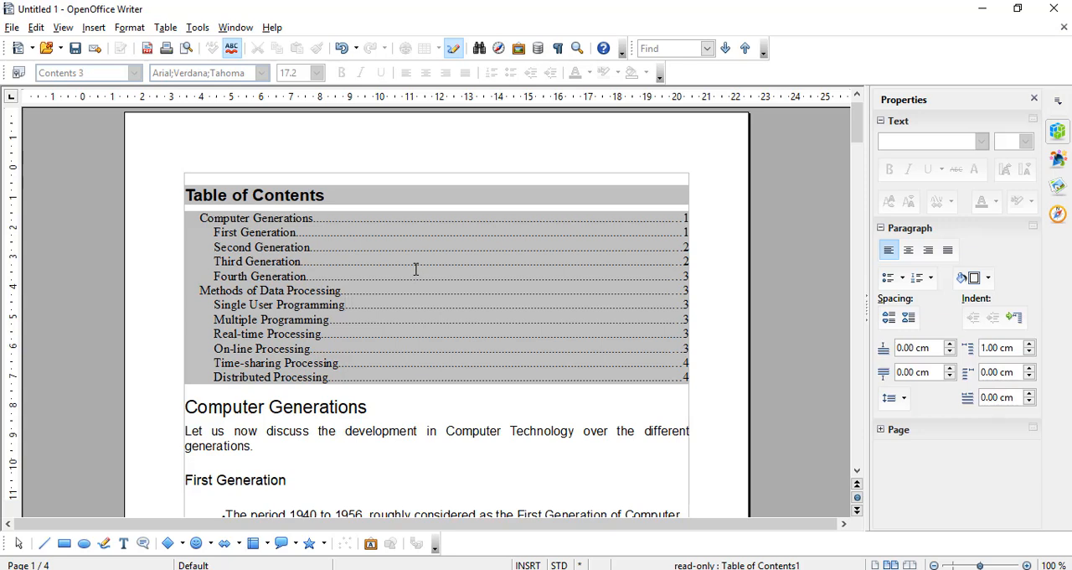
double_click(415, 269)
left_click(415, 269)
key("BackSpace")
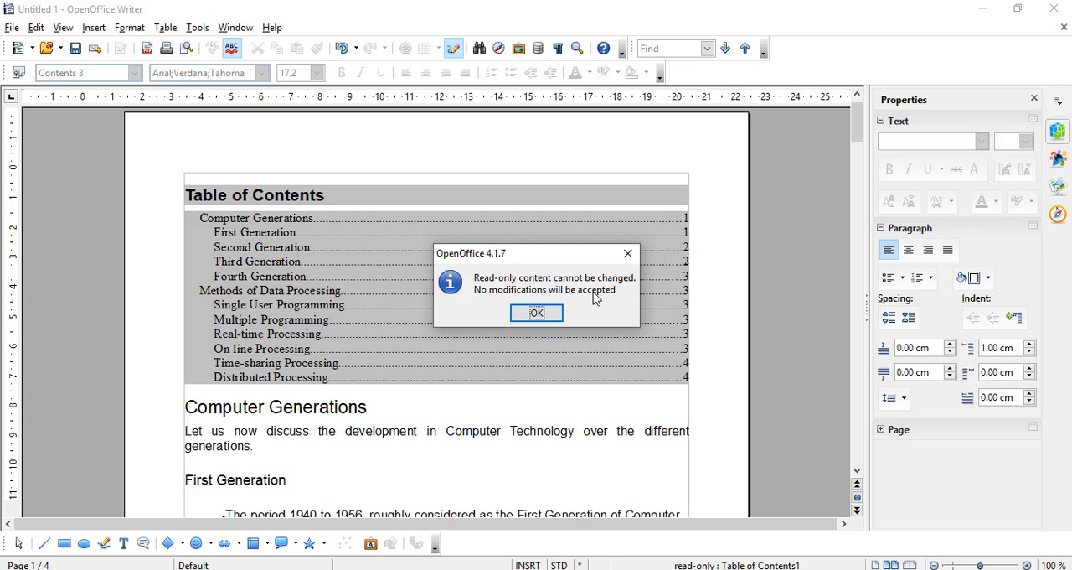
left_click(628, 253)
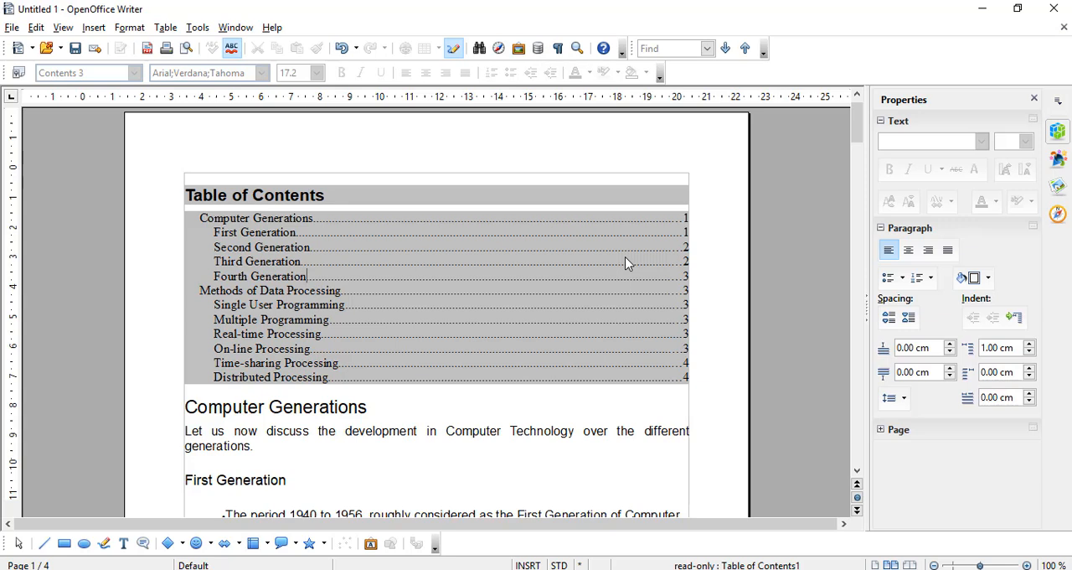
Edit the table of contents and apply a Yellow background colour to it
right_click(487, 302)
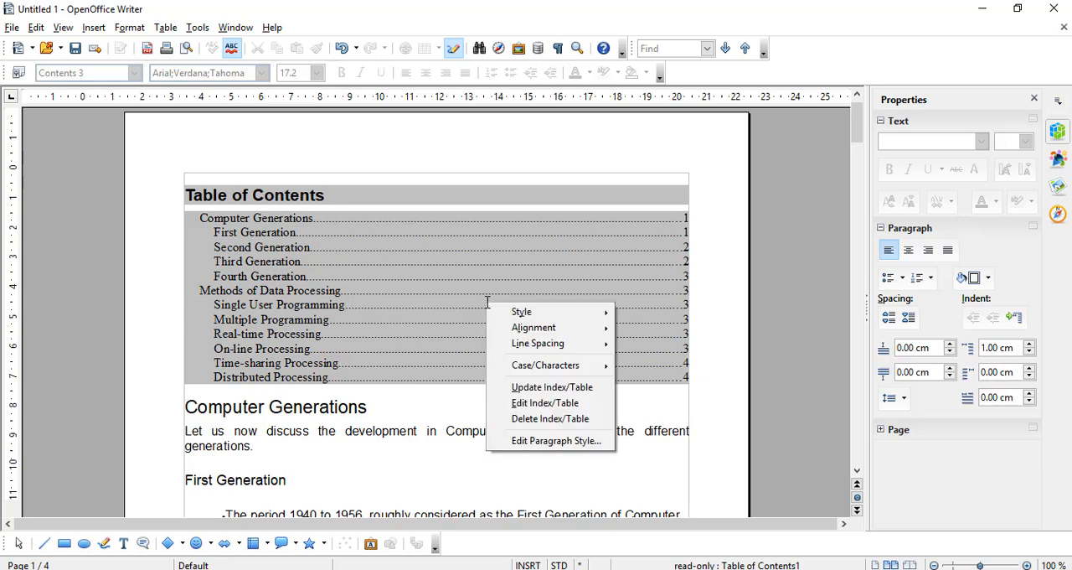
left_click(530, 405)
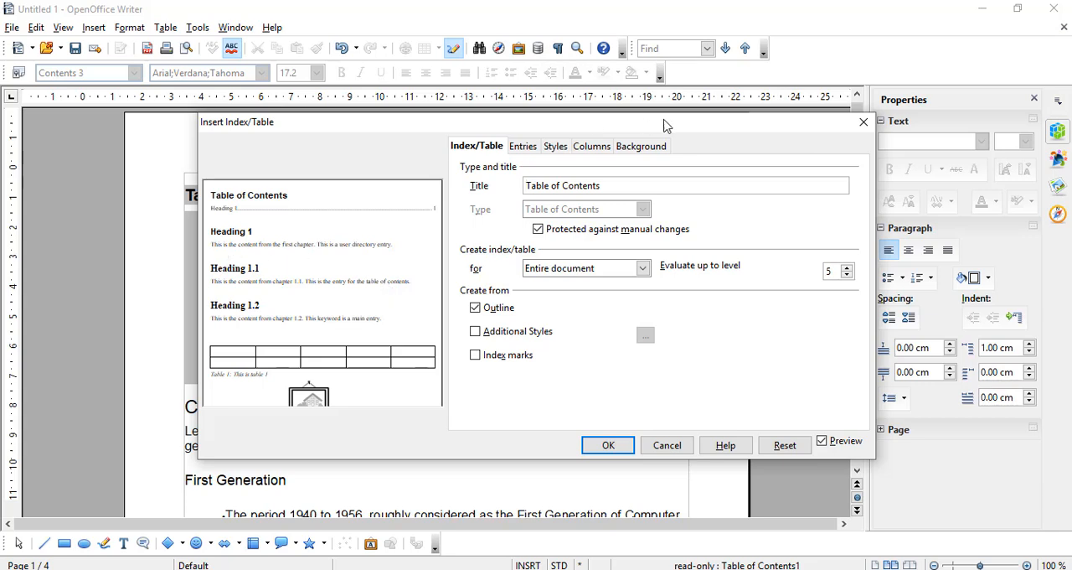
left_click(641, 148)
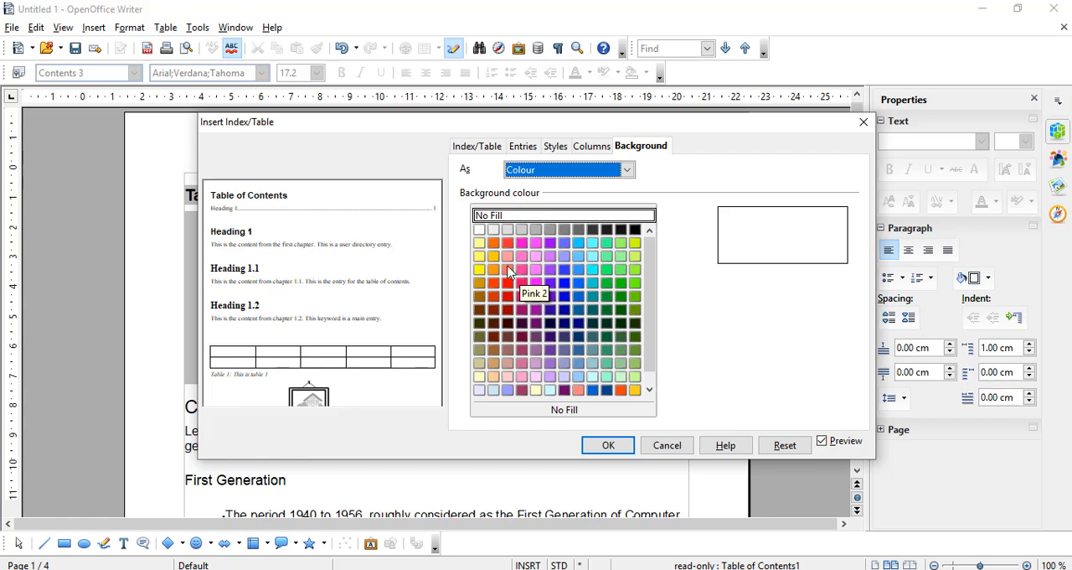
left_click(479, 243)
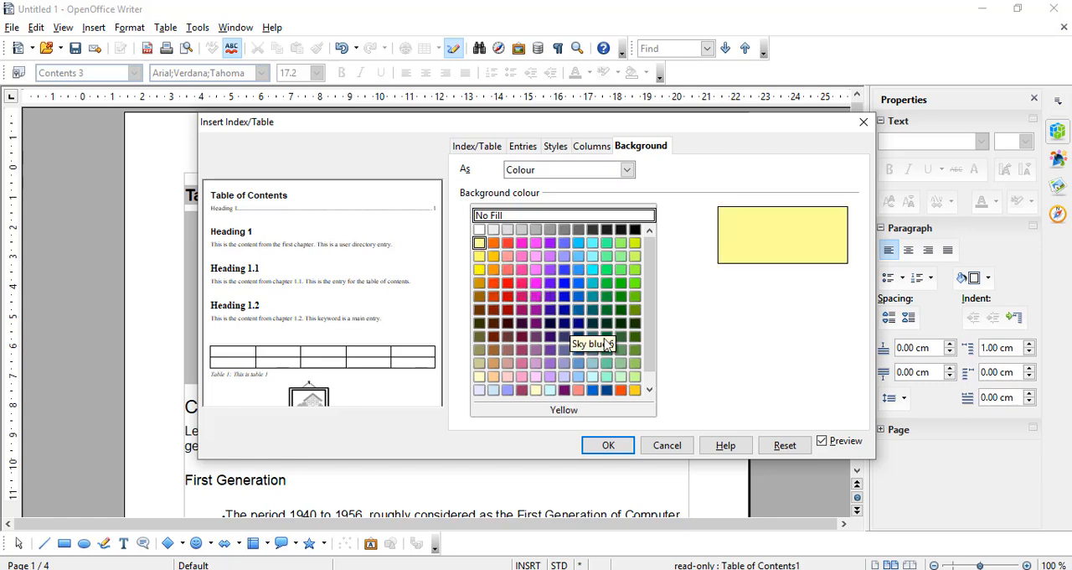
left_click(618, 449)
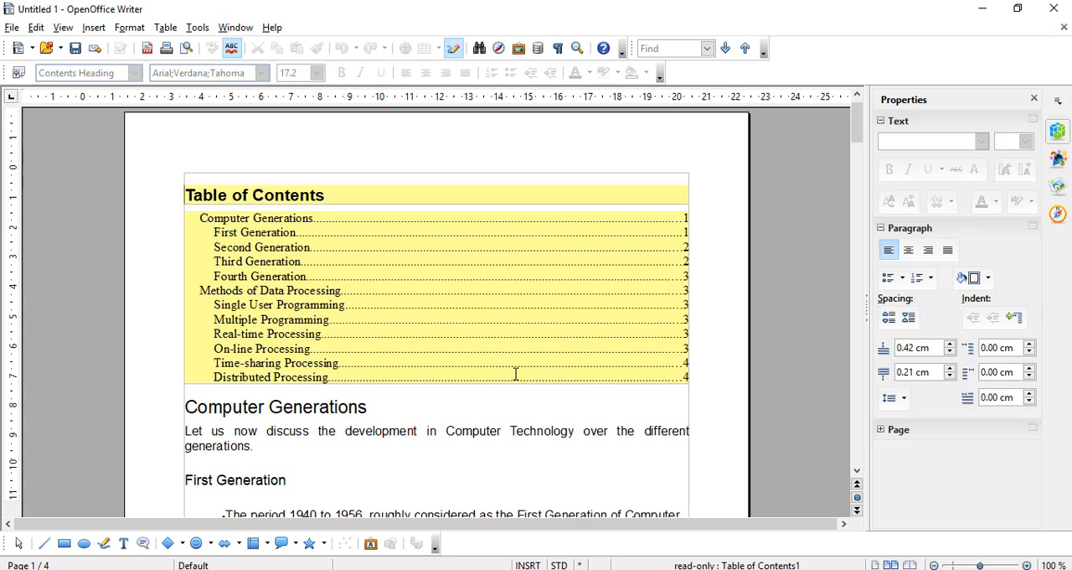
Edit the table of contents again and change its background colour to Pale yellow
right_click(516, 295)
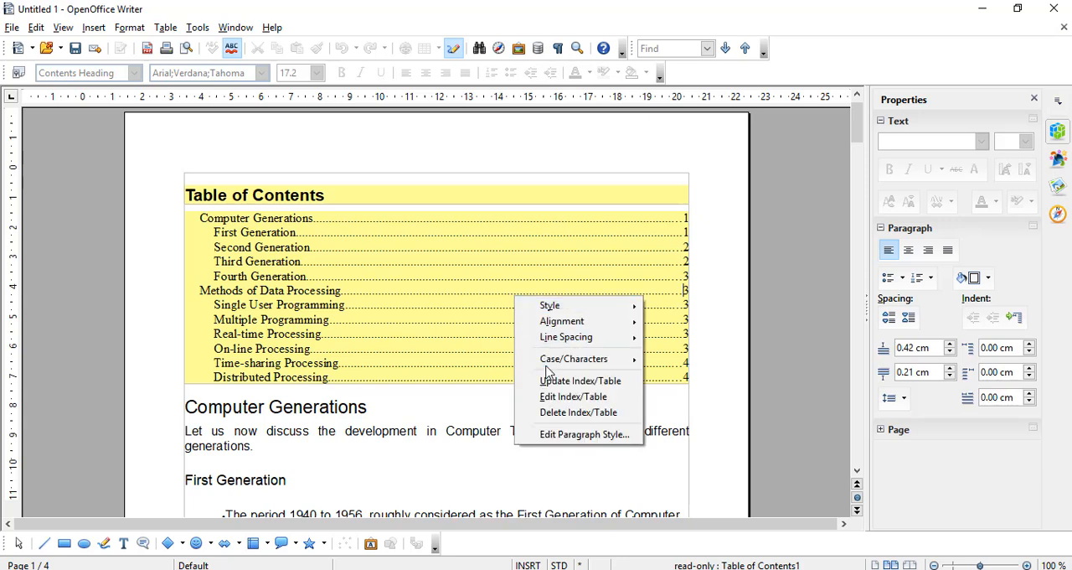
left_click(548, 398)
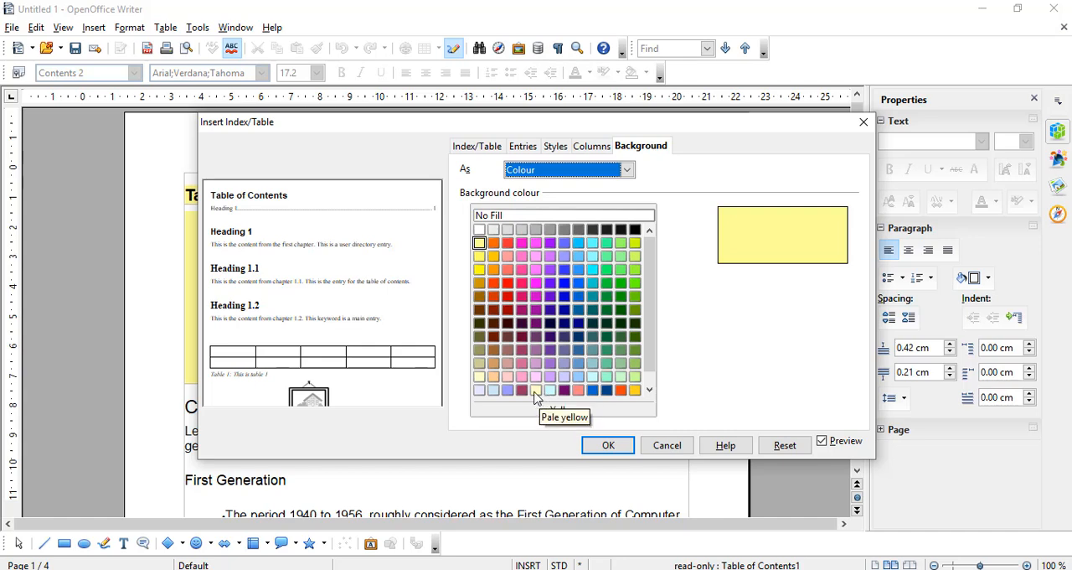
left_click(536, 392)
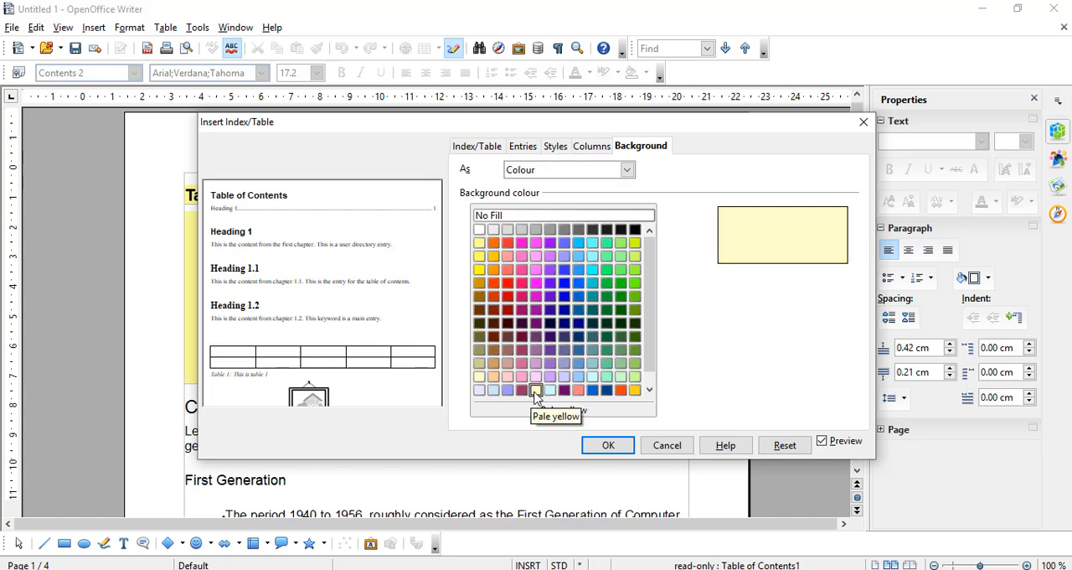
Choose the two-column layout for the table of contents, after trying the preset with a narrower left column
left_click(601, 149)
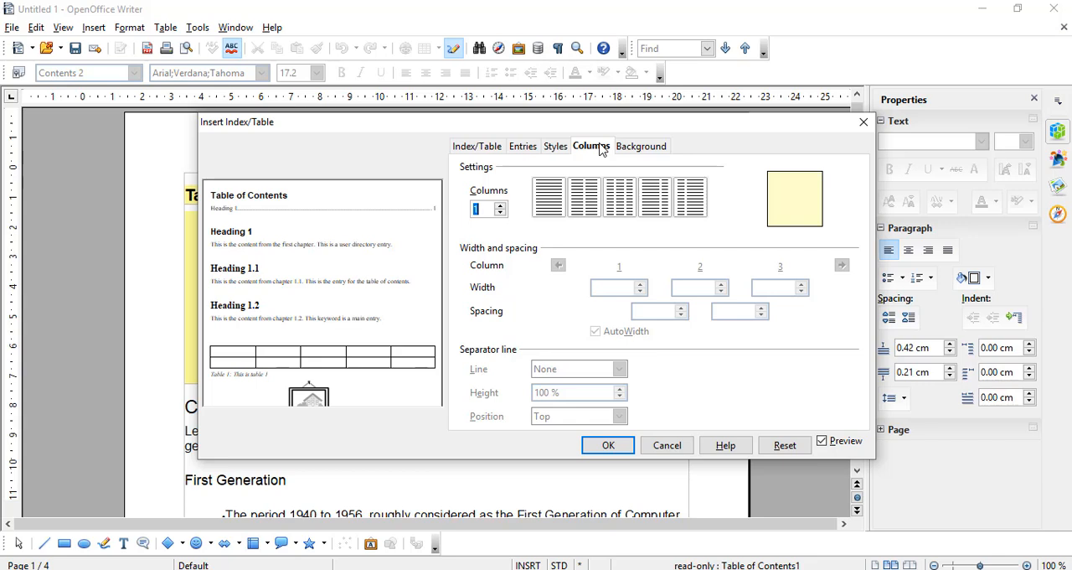
left_click(584, 192)
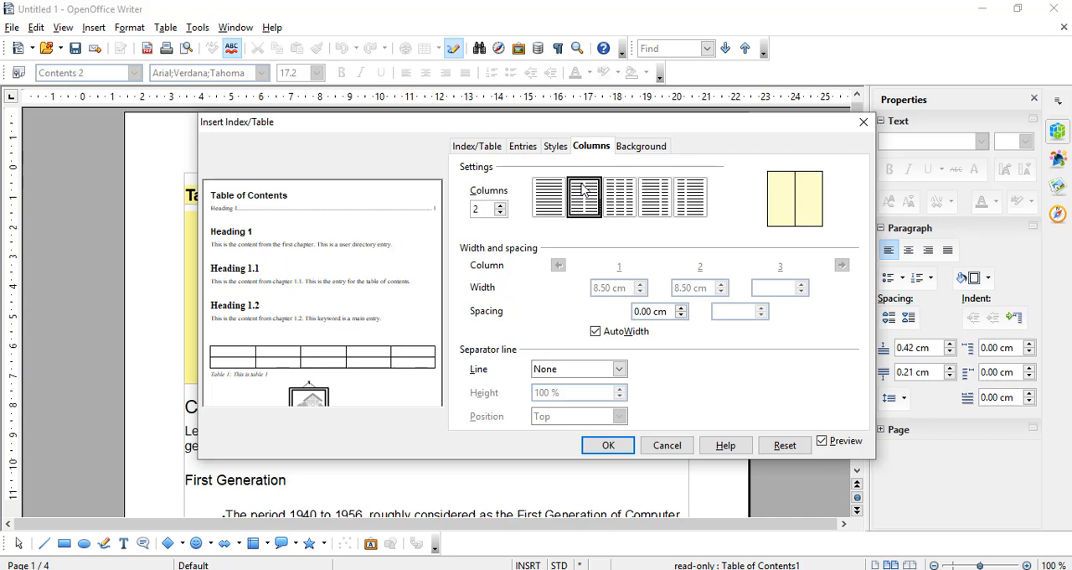
left_click(689, 201)
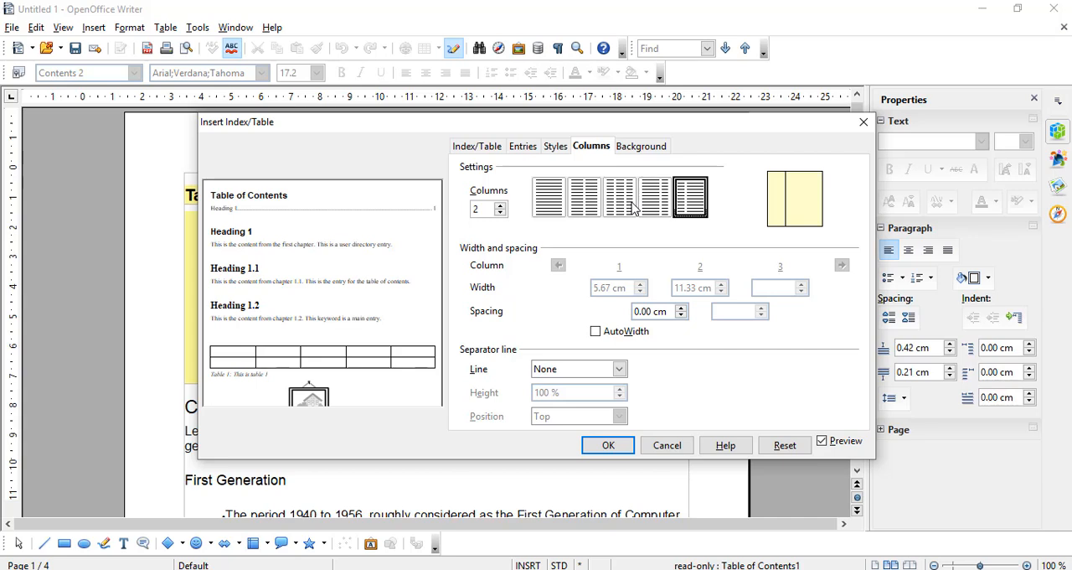
left_click(589, 199)
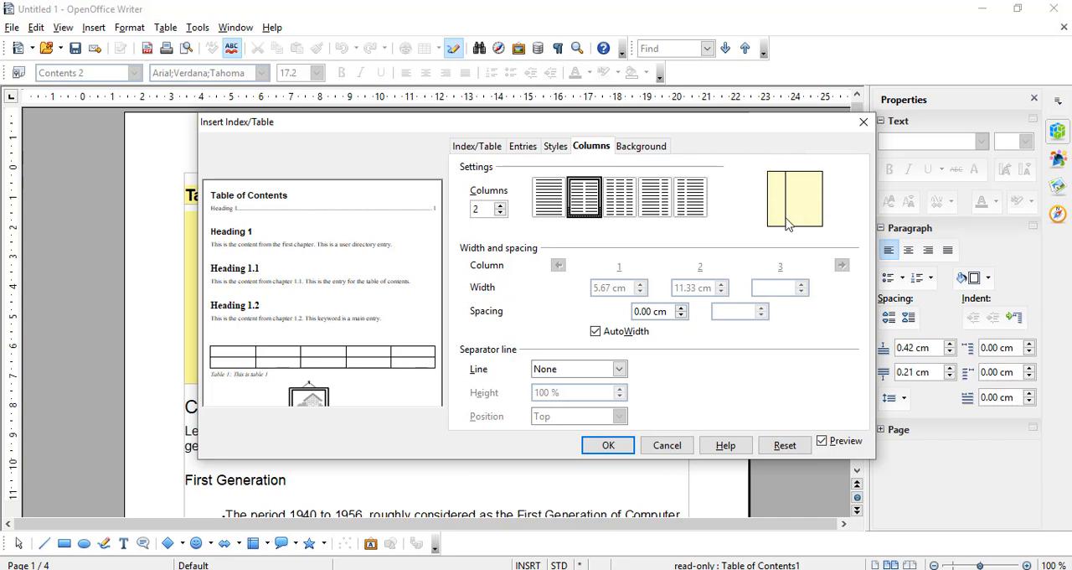
Turn off AutoWidth and adjust the column widths to 7.37 cm for column 1 and 9.63 cm for column 2
left_click(596, 332)
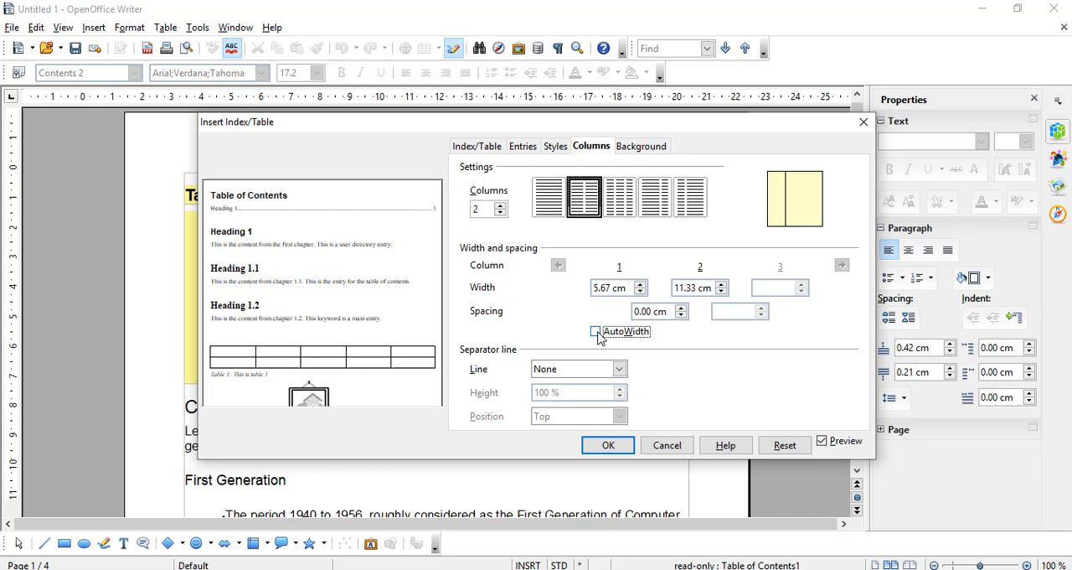
left_click(641, 285)
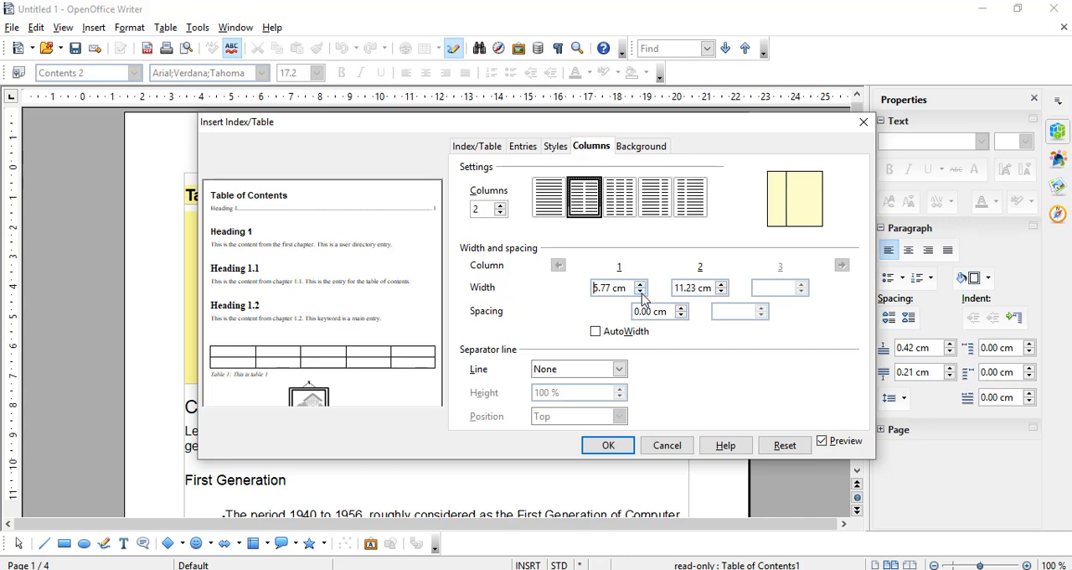
left_click(641, 293)
left_click(641, 293)
left_click(641, 292)
left_click(640, 292)
left_click(641, 292)
left_click(641, 293)
left_click(641, 292)
left_click(641, 293)
left_click(641, 292)
left_click(641, 284)
left_click(641, 284)
left_click(641, 284)
left_click(640, 284)
left_click(641, 284)
left_click(641, 284)
left_click(641, 284)
left_click(641, 284)
left_click(641, 284)
left_click(641, 284)
left_click(640, 284)
left_click(641, 284)
left_click(641, 284)
left_click(641, 284)
left_click(641, 284)
left_click(641, 284)
left_click(641, 284)
left_click(641, 284)
left_click(640, 284)
left_click(641, 284)
left_click(641, 284)
left_click(641, 284)
left_click(641, 285)
left_click(641, 285)
left_click(641, 285)
left_click(641, 285)
left_click(641, 285)
left_click(641, 285)
left_click(641, 285)
left_click(721, 285)
left_click(721, 284)
left_click(721, 284)
left_click(721, 285)
left_click(721, 285)
left_click(721, 285)
left_click(721, 285)
left_click(721, 284)
Set the spacing between the two columns to 1.50 cm
left_click(681, 308)
left_click(681, 308)
left_click(681, 307)
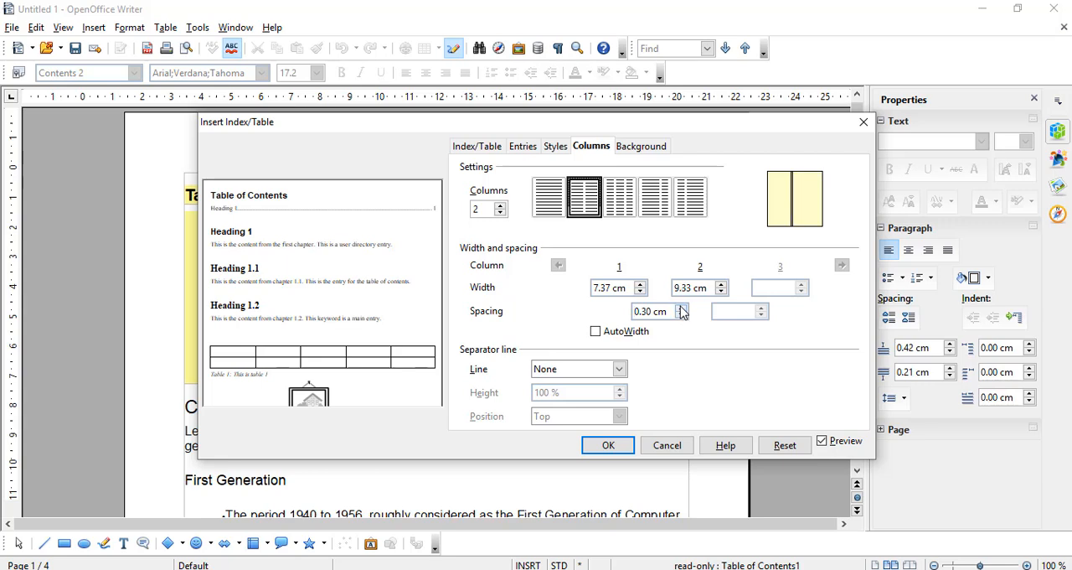
left_click(681, 307)
left_click(682, 307)
left_click(681, 308)
left_click(681, 308)
left_click(681, 309)
left_click(681, 308)
left_click(681, 308)
left_click(681, 308)
left_click(681, 309)
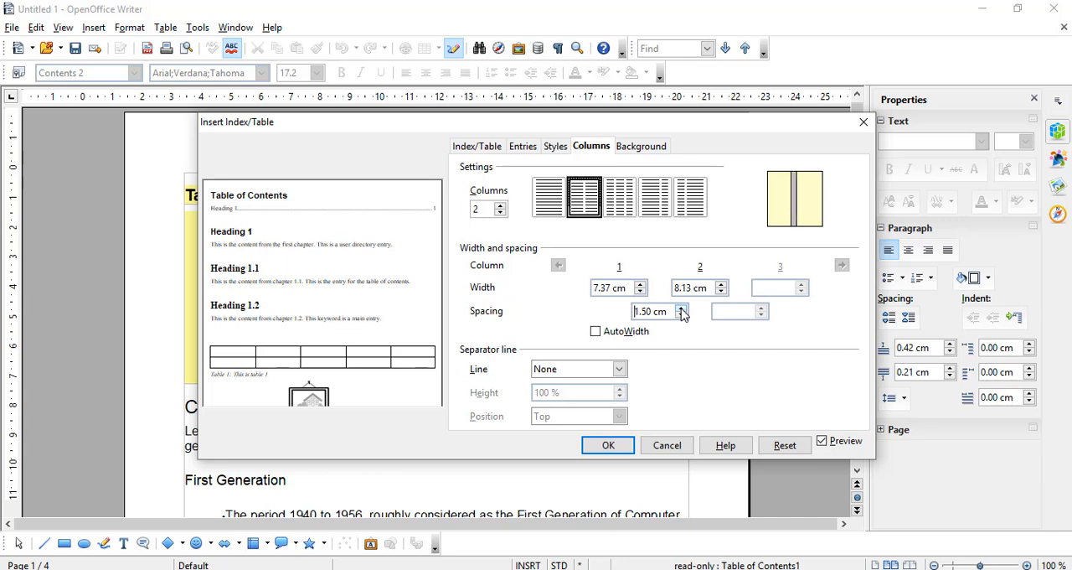
Add a 0.05 pt separator line between the columns and apply the table of contents settings
left_click(620, 370)
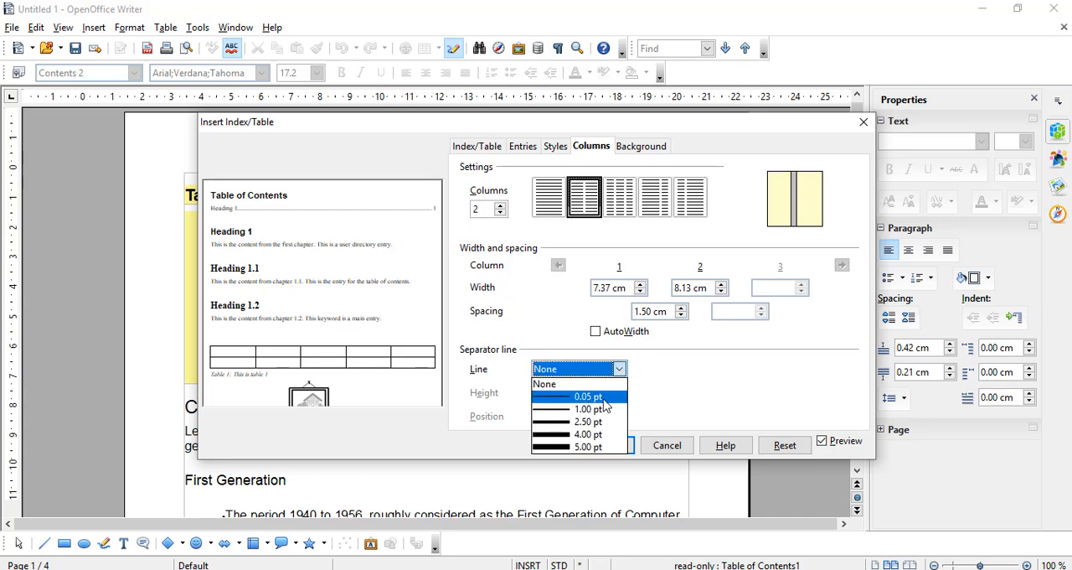
left_click(605, 397)
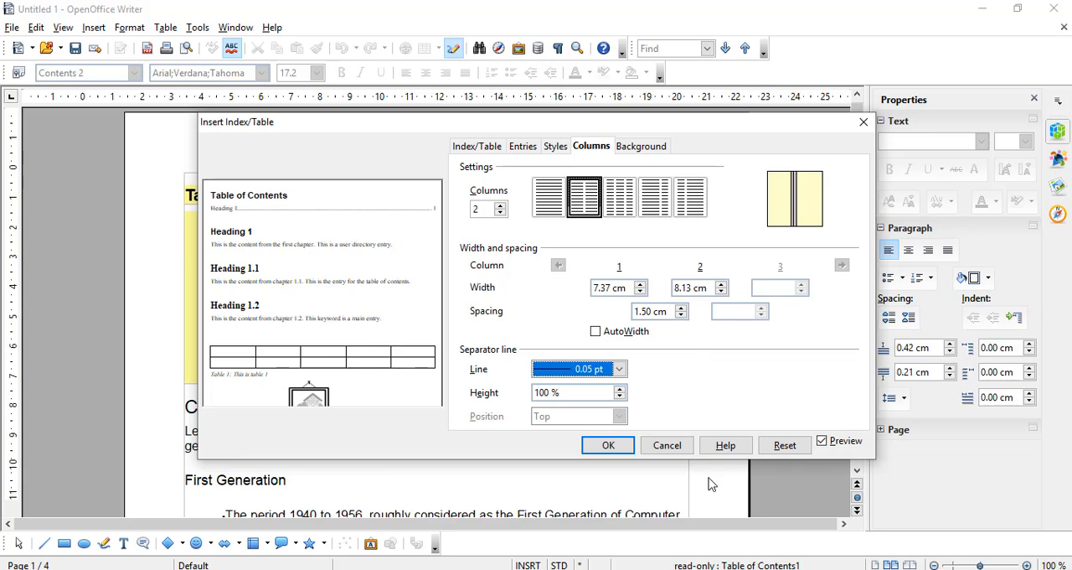
left_click(622, 453)
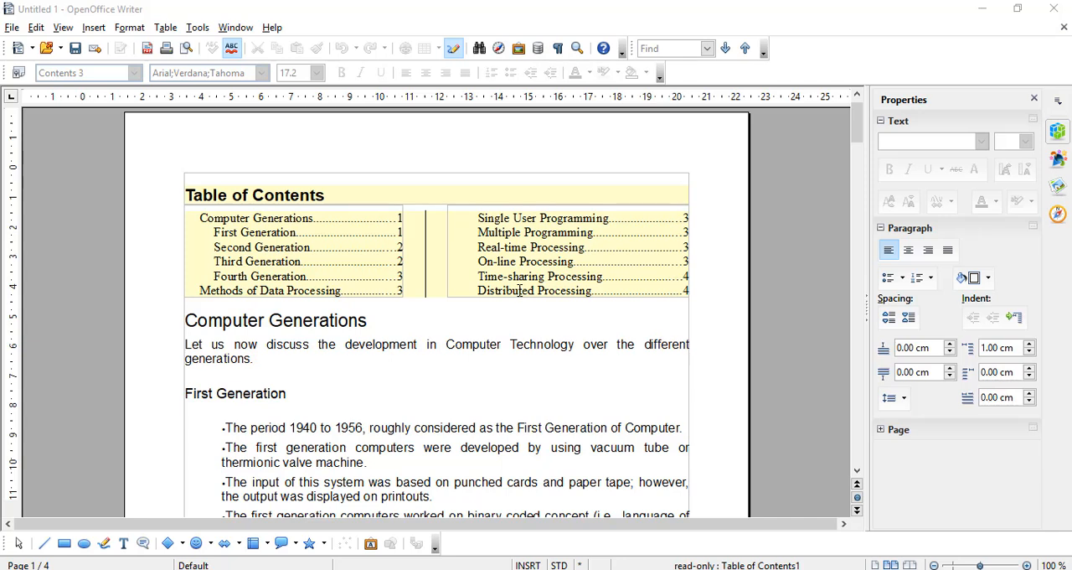
Delete the empty lines above the Second Generation heading so that it moves up onto page 1
left_click_drag(519, 289, 433, 321)
left_click(445, 402)
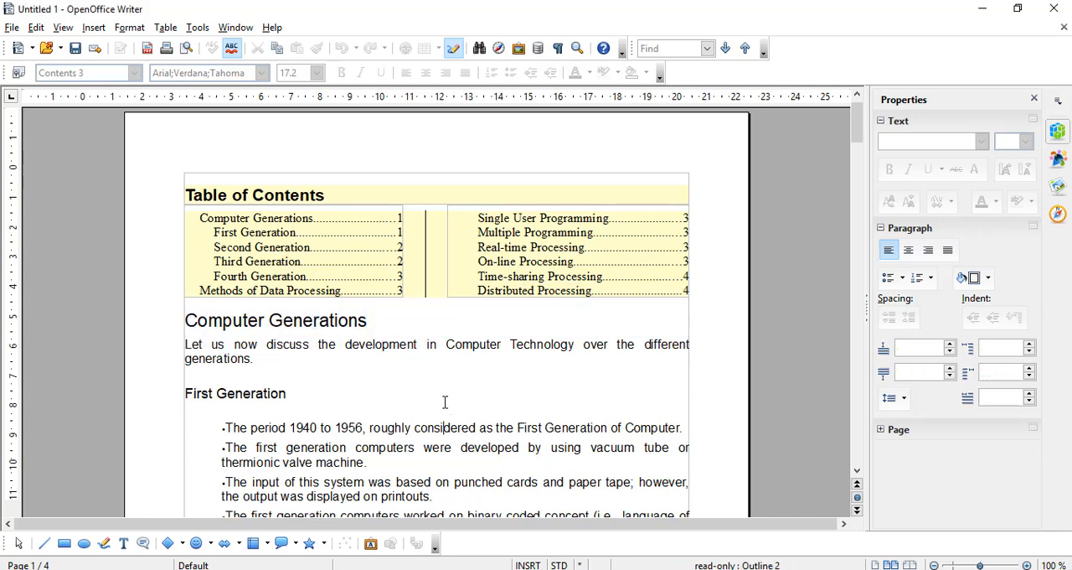
scroll(445, 402, "down", 9)
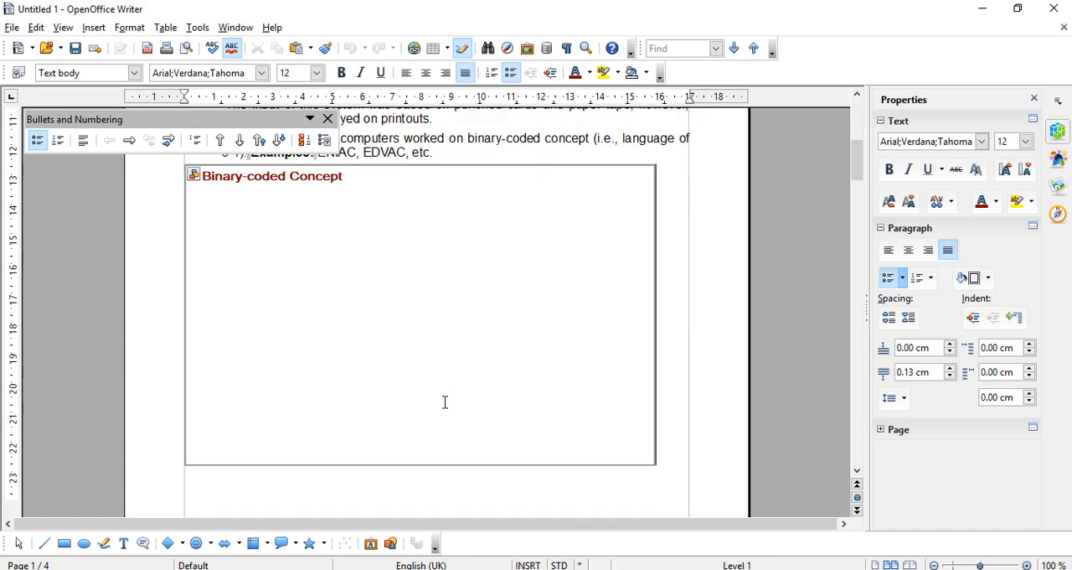
key("Down")
key("Up")
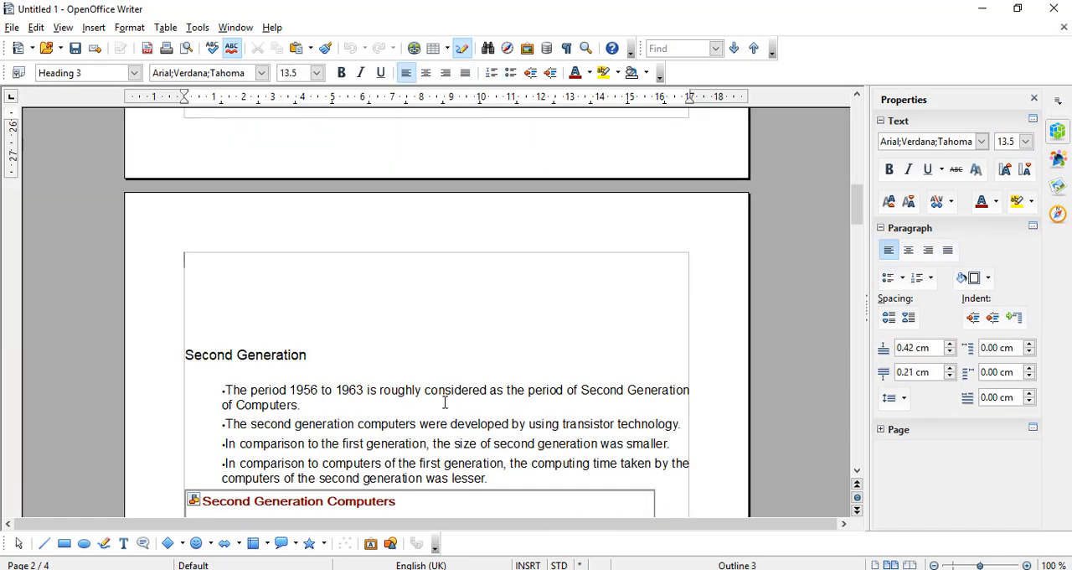
key("Up")
key("Up")
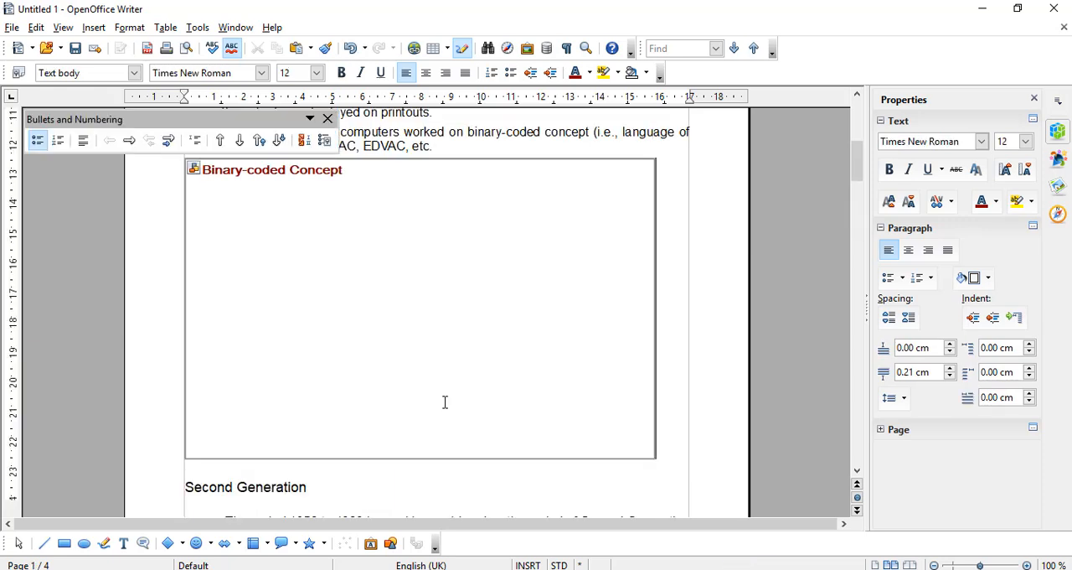
key("Down")
scroll(445, 402, "down", 6)
left_click(445, 402)
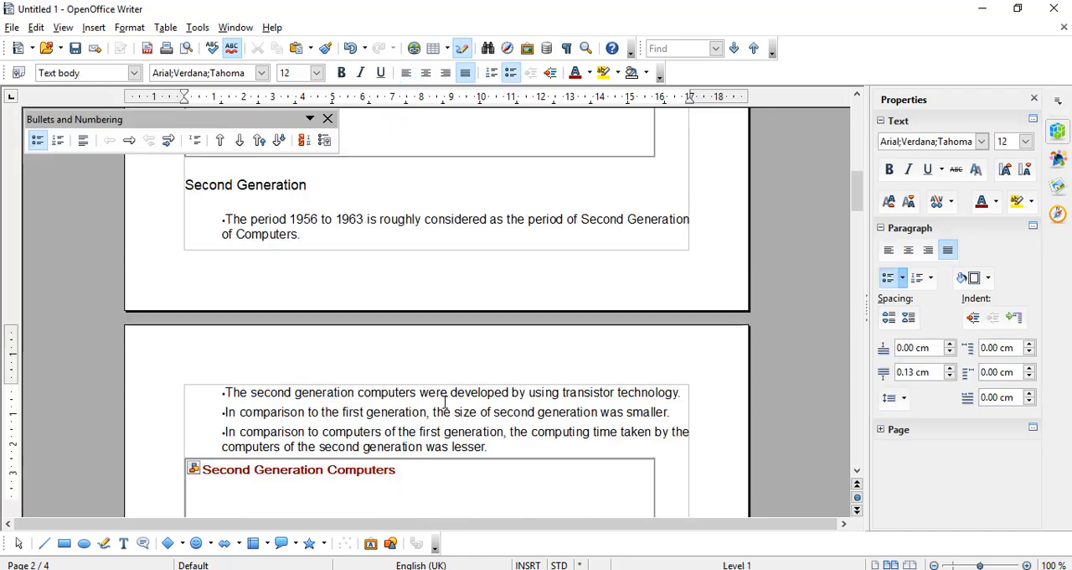
Return to the table of contents and update it to refresh its page numbers
scroll(445, 402, "up", 8)
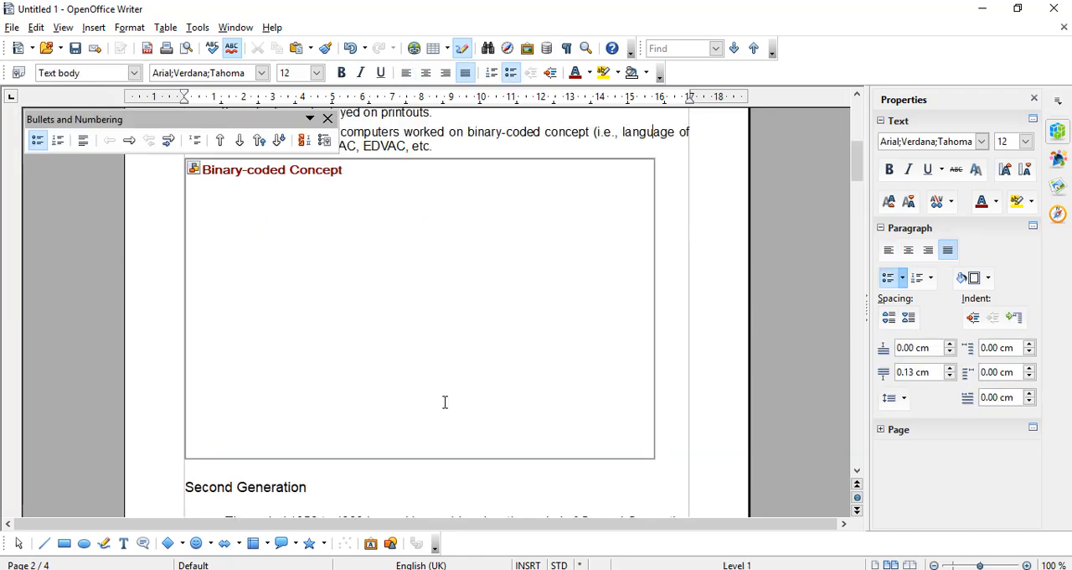
key("Up")
key("Up")
key("Up")
key("Up")
key("Up")
key("Up")
key("Up")
key("Up")
key("Up")
key("Up")
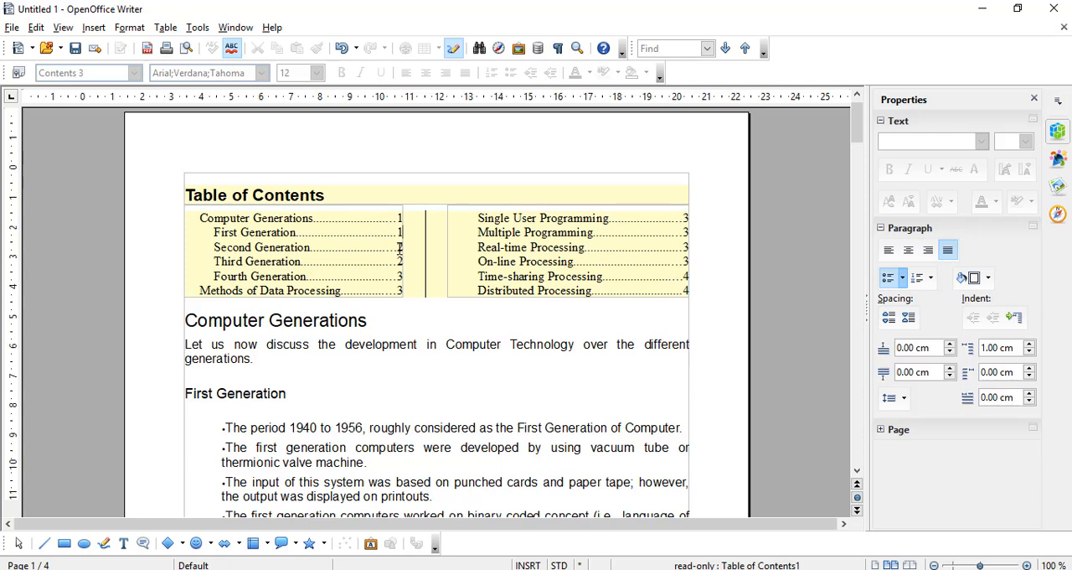
right_click(453, 252)
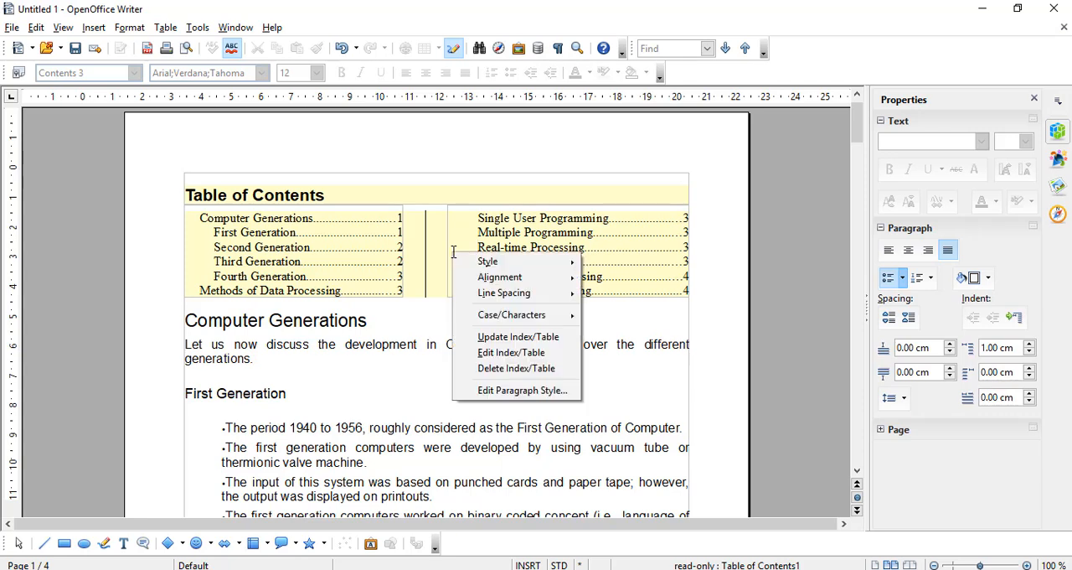
left_click(486, 337)
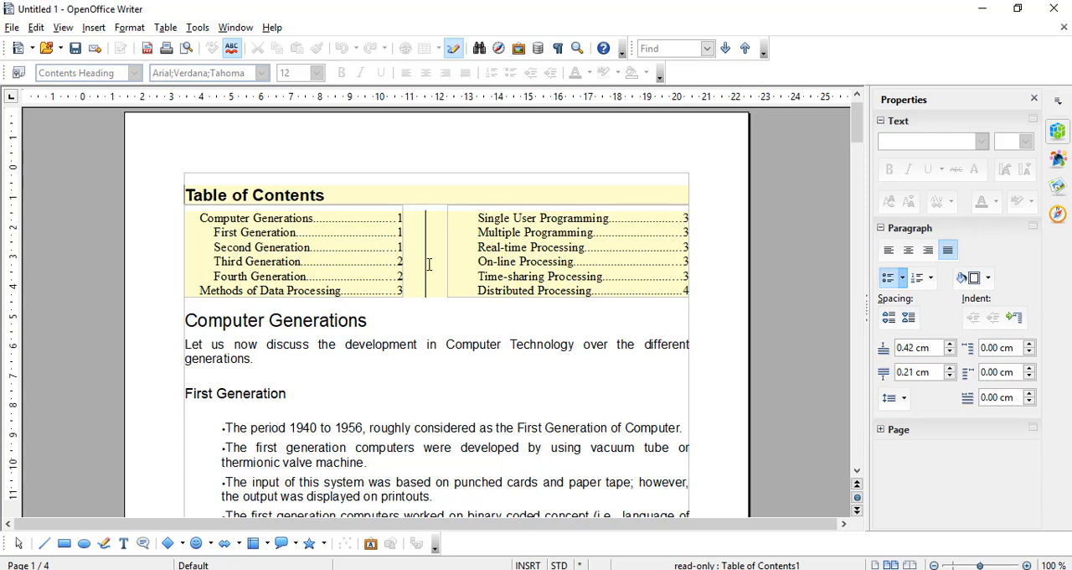
Review which paragraph style is assigned to each level in the table of contents settings, leaving the assignments as they are
right_click(461, 260)
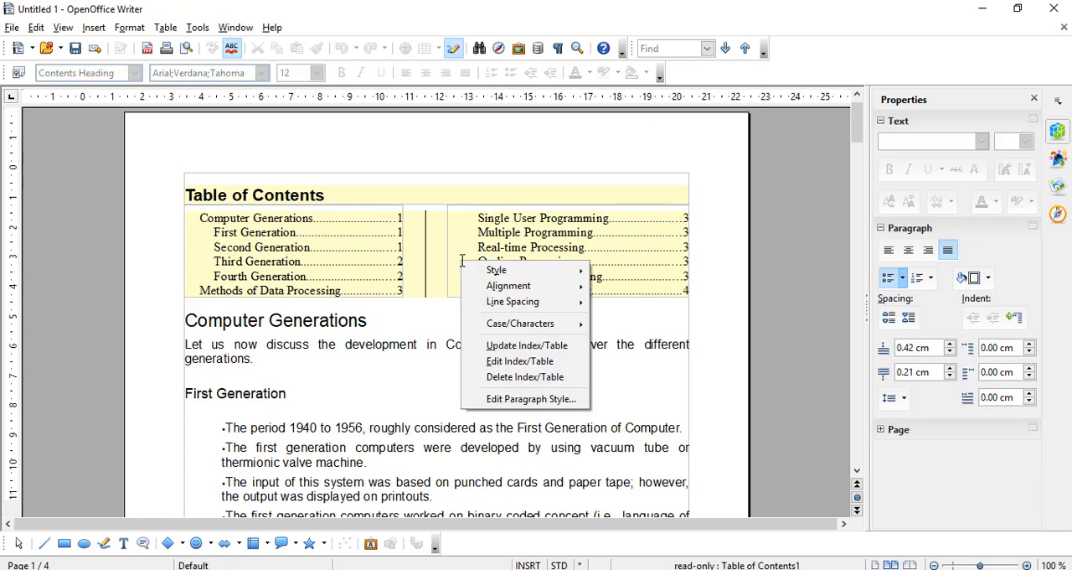
mouse_move(497, 326)
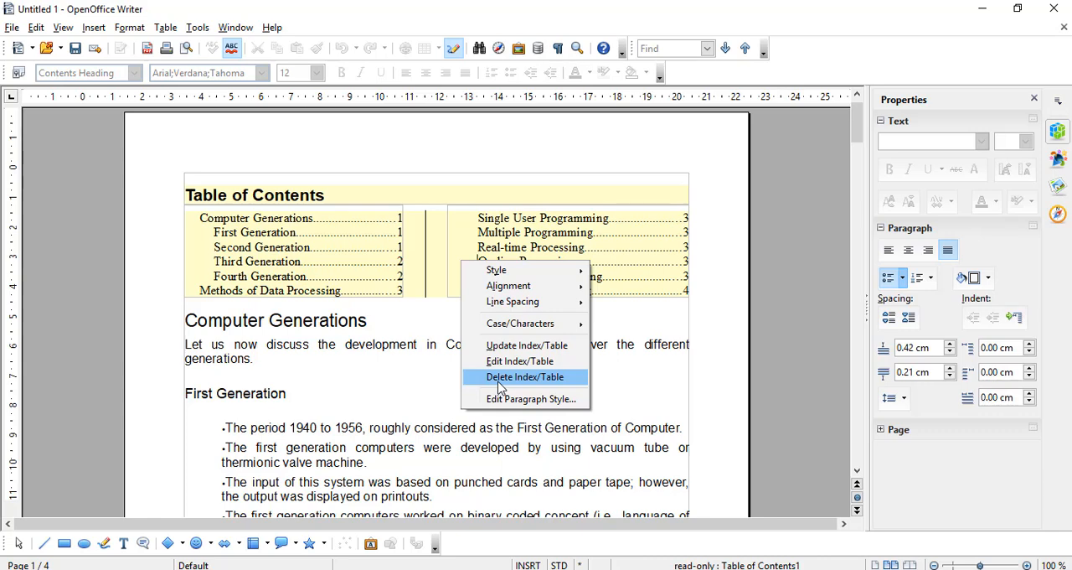
left_click(519, 361)
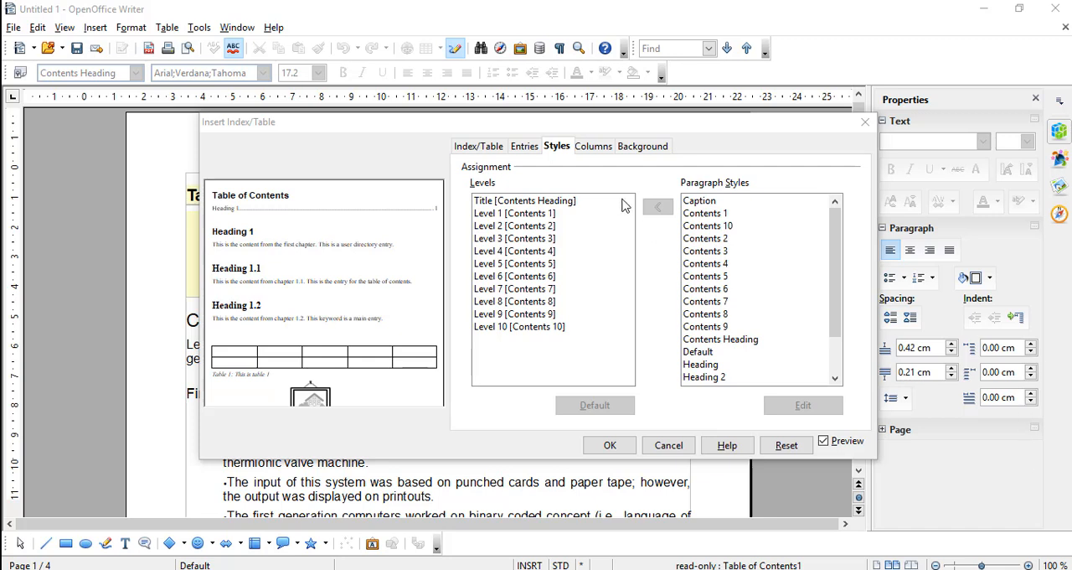
left_click(516, 216)
left_click(517, 214)
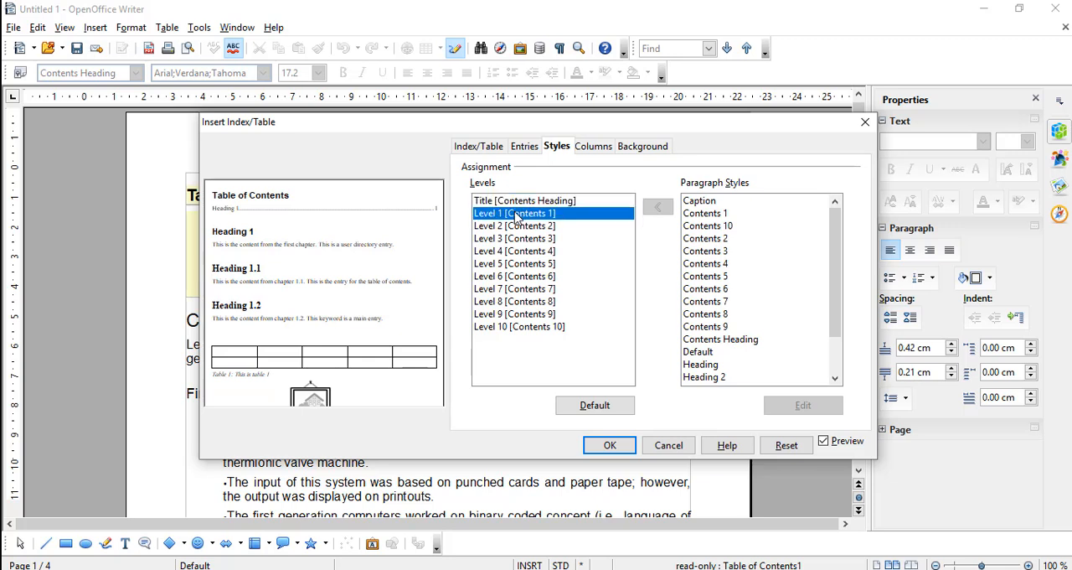
left_click(518, 228)
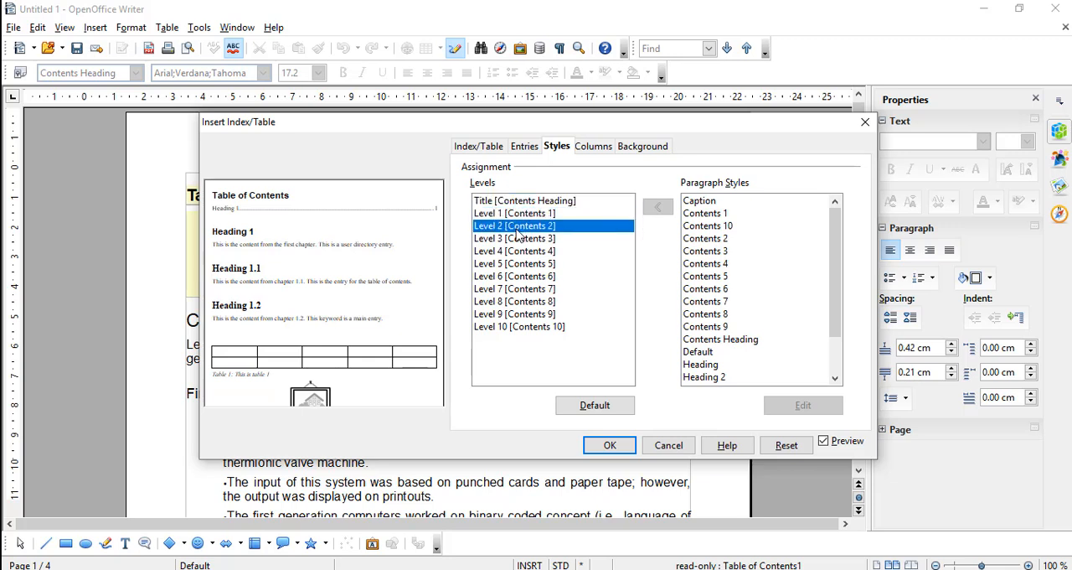
left_click(516, 239)
left_click(515, 253)
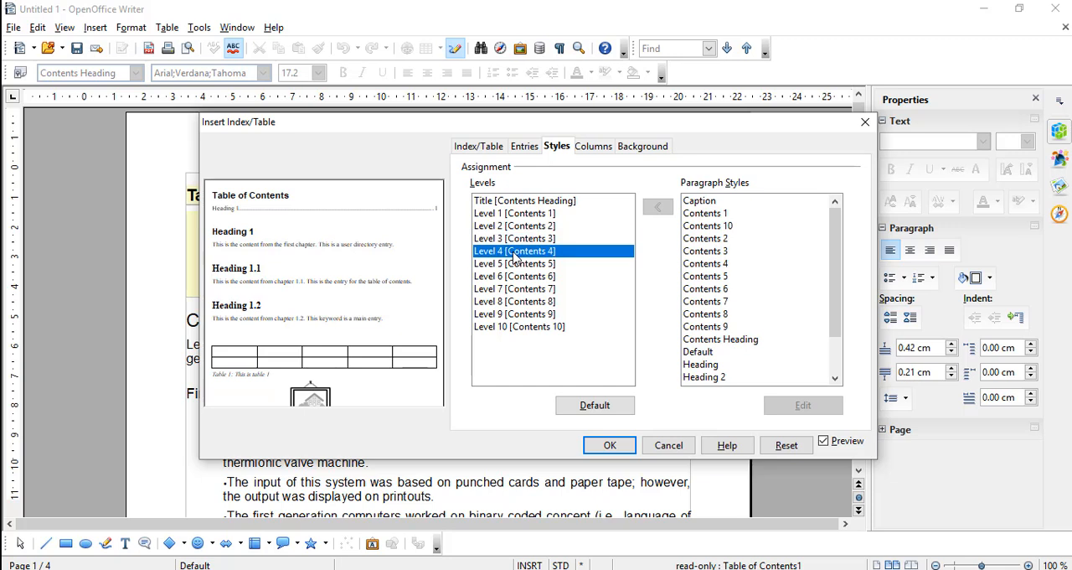
left_click(514, 265)
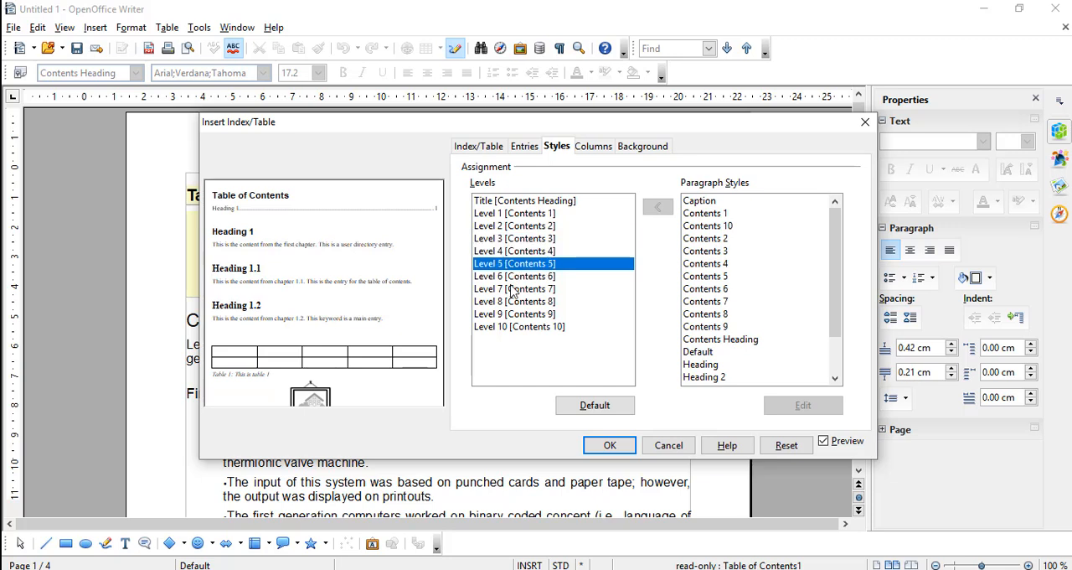
left_click(519, 278)
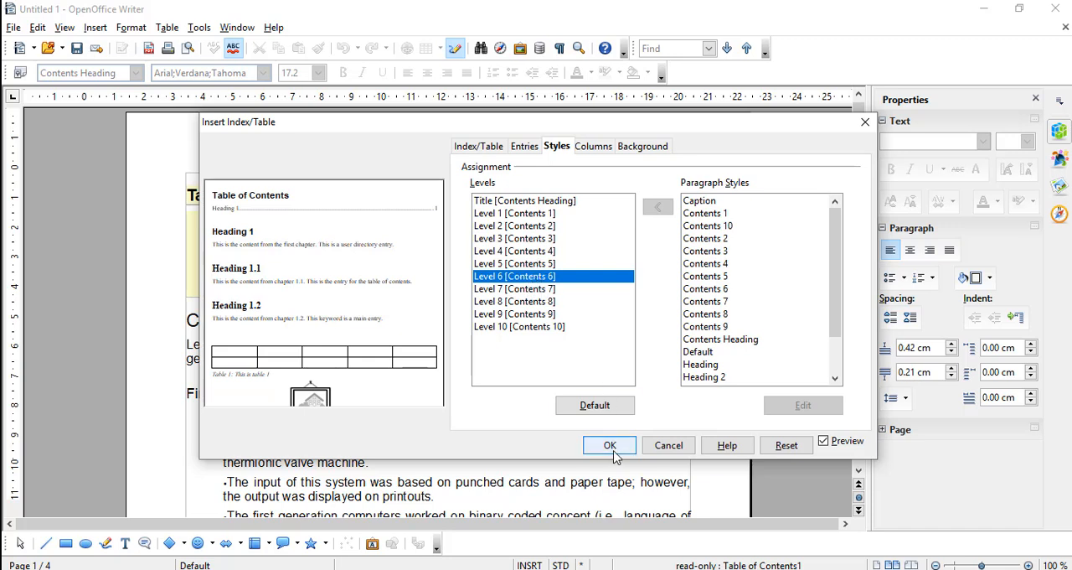
left_click(660, 448)
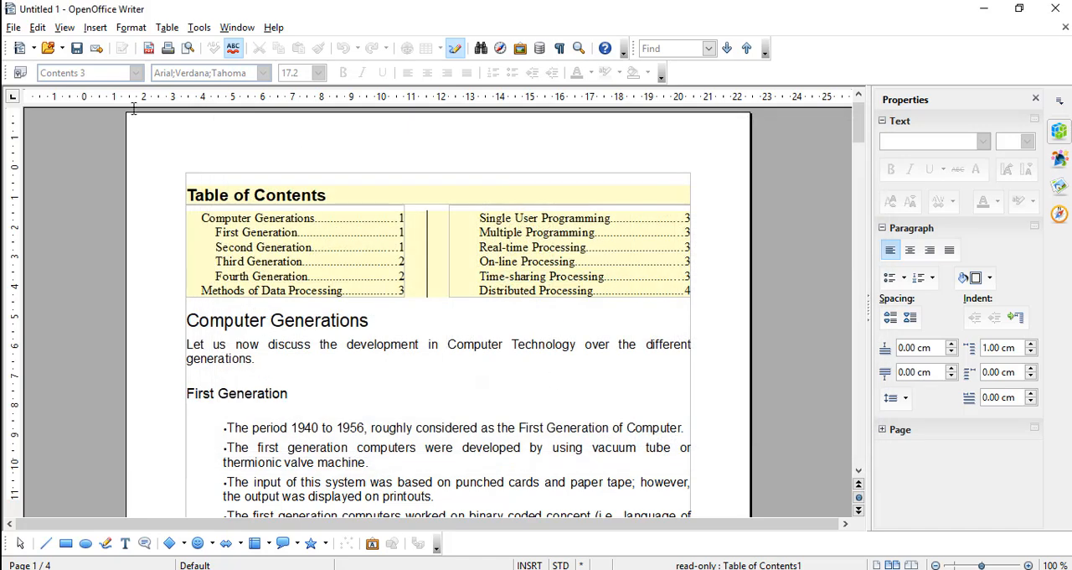
Apply the Heading 1 style to the Computer Generations heading below the table of contents
left_click(255, 198)
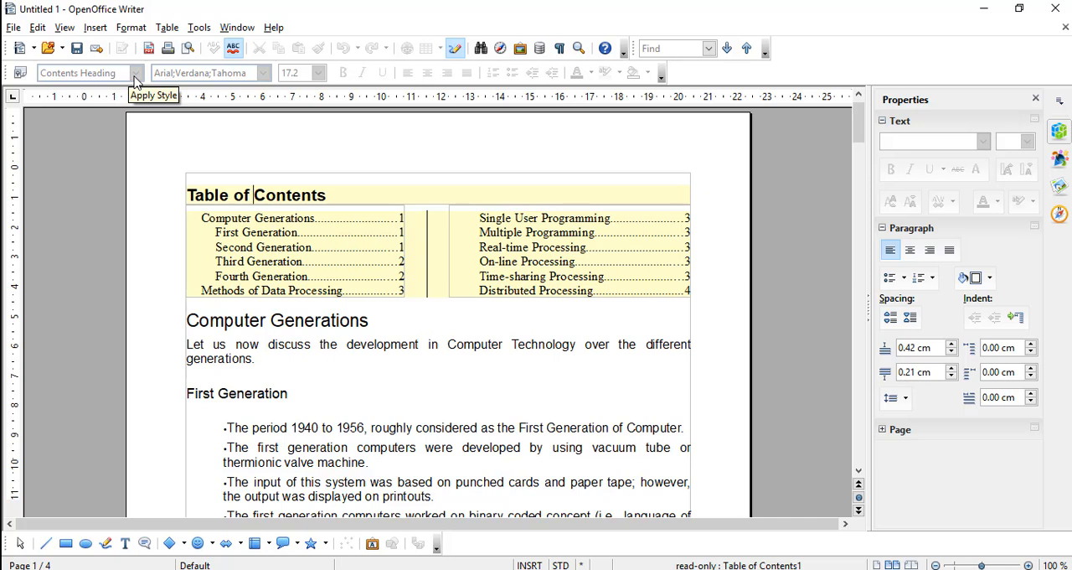
left_click_drag(326, 195, 185, 197)
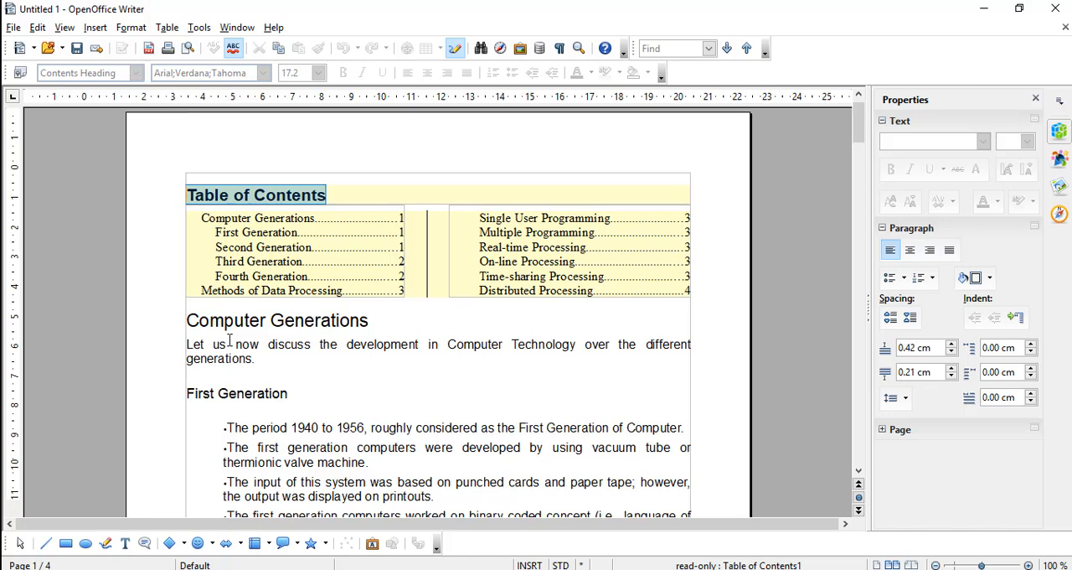
left_click(206, 315)
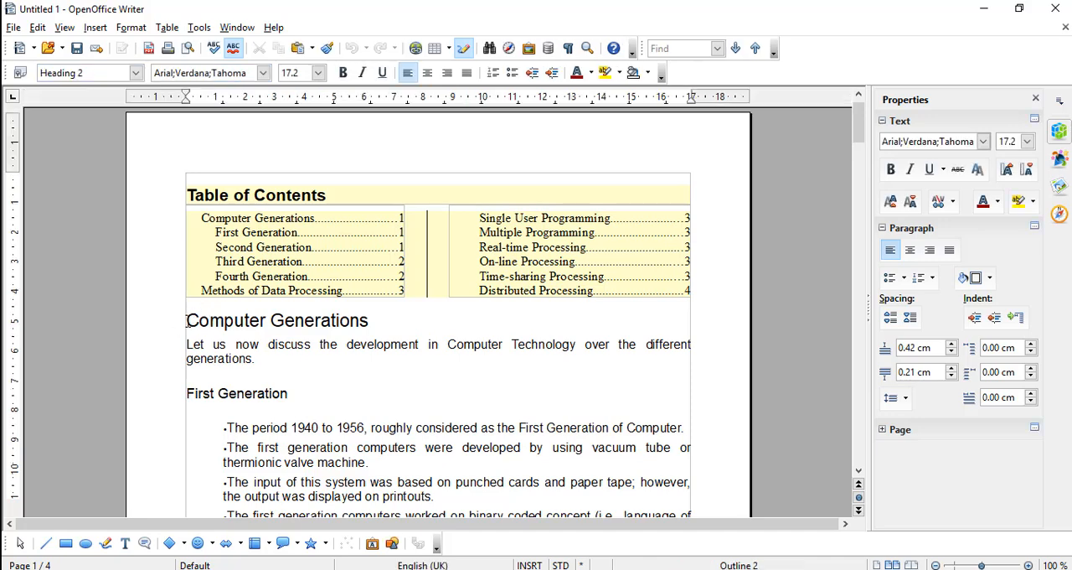
left_click_drag(186, 320, 370, 320)
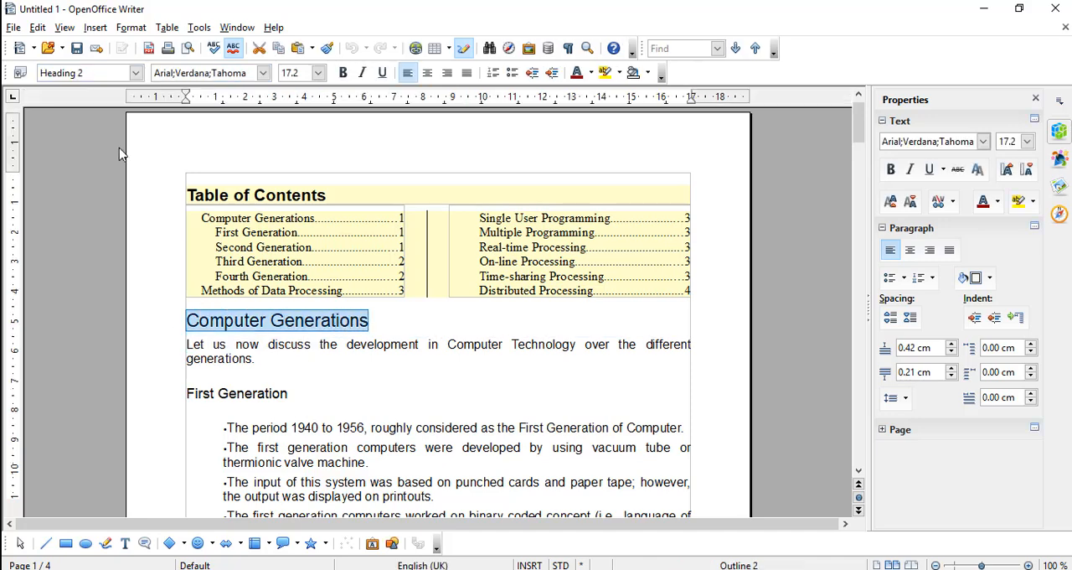
left_click(135, 73)
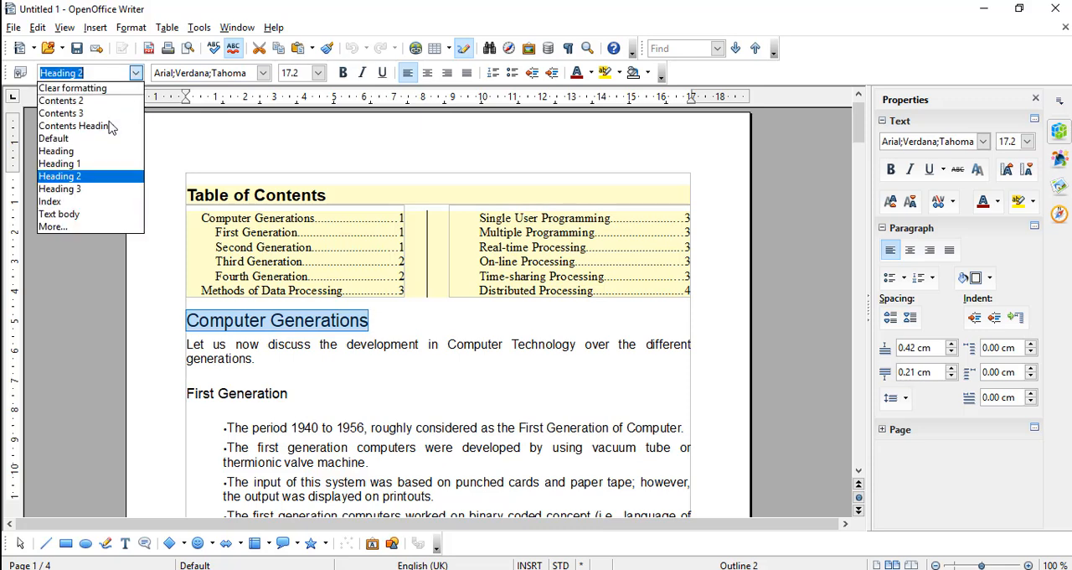
left_click(86, 164)
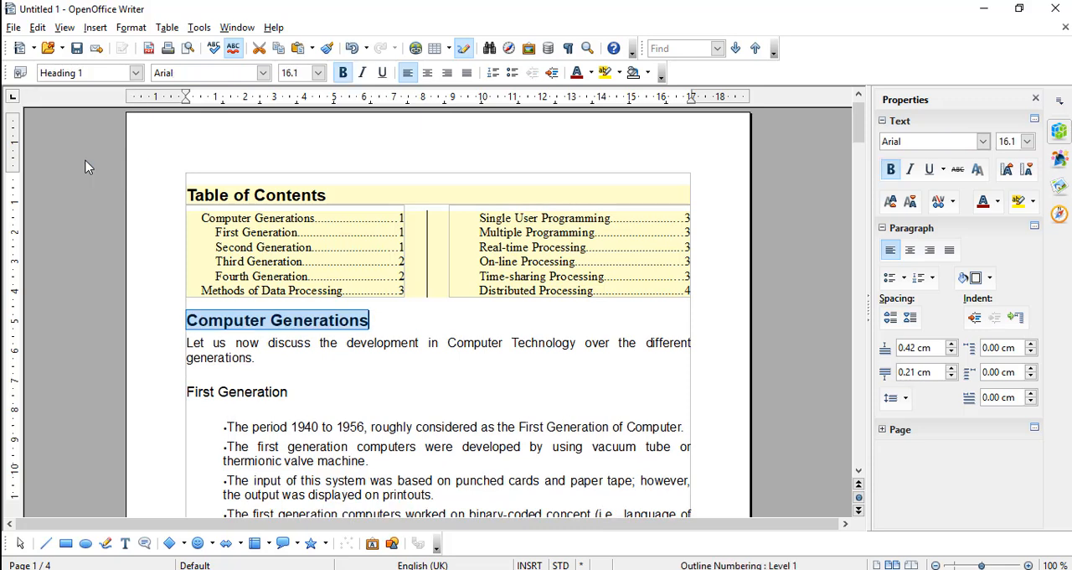
Apply the Heading 2 style to the First Generation heading on page 1
left_click(273, 394)
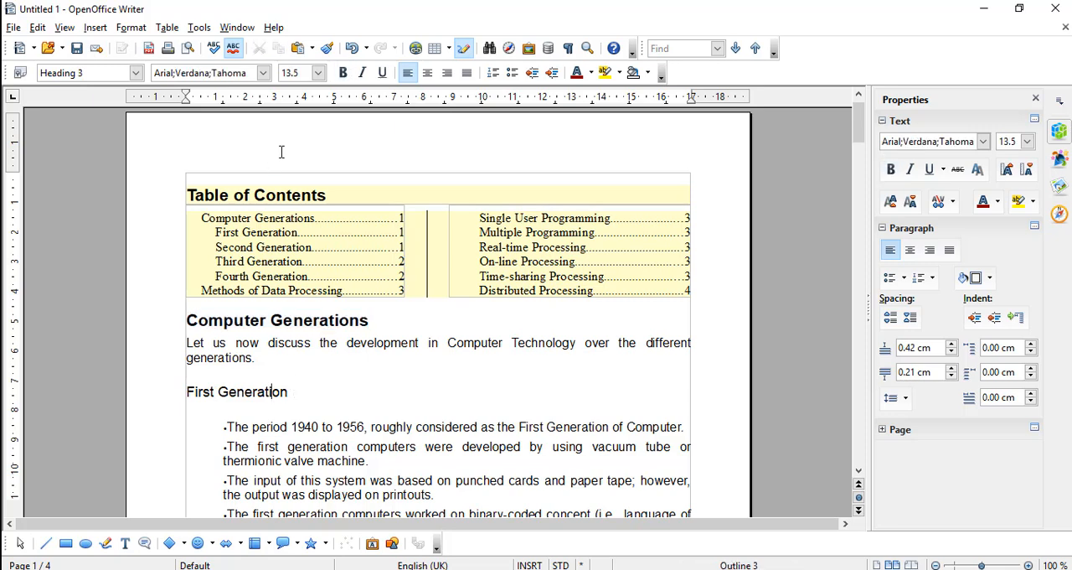
left_click(294, 325)
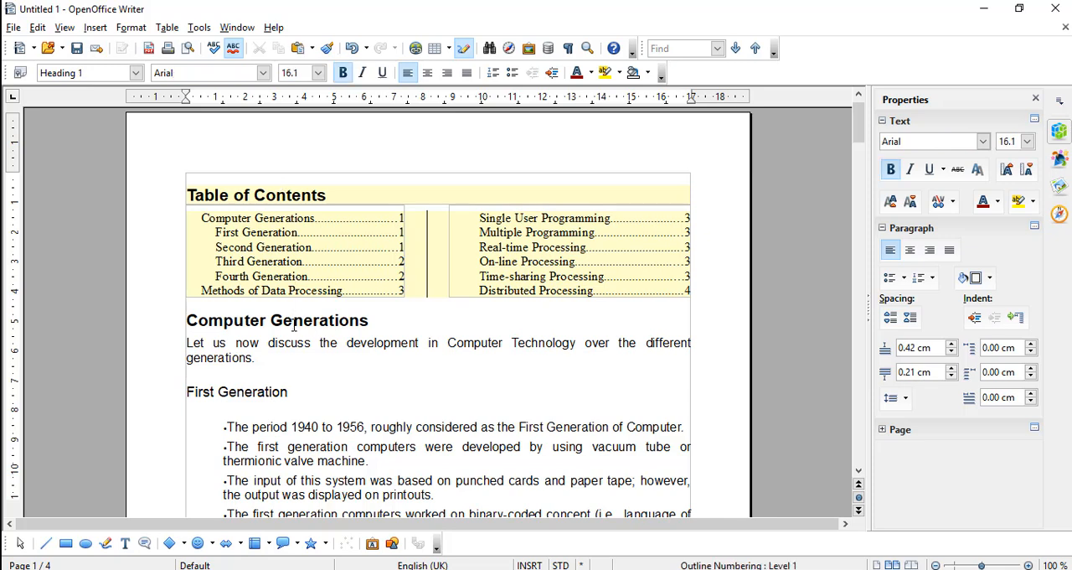
left_click(227, 399)
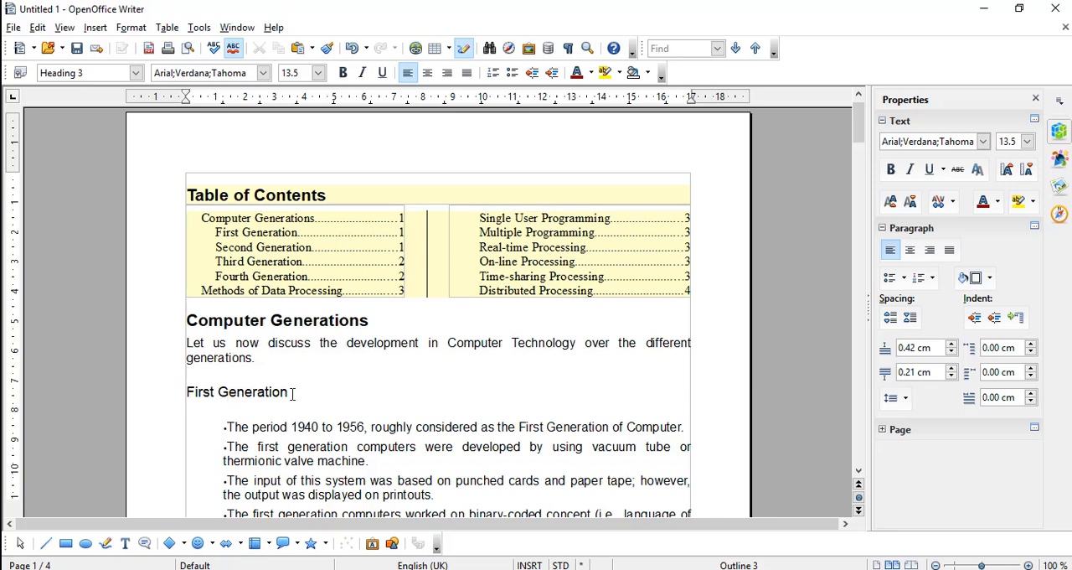
left_click_drag(293, 393, 186, 394)
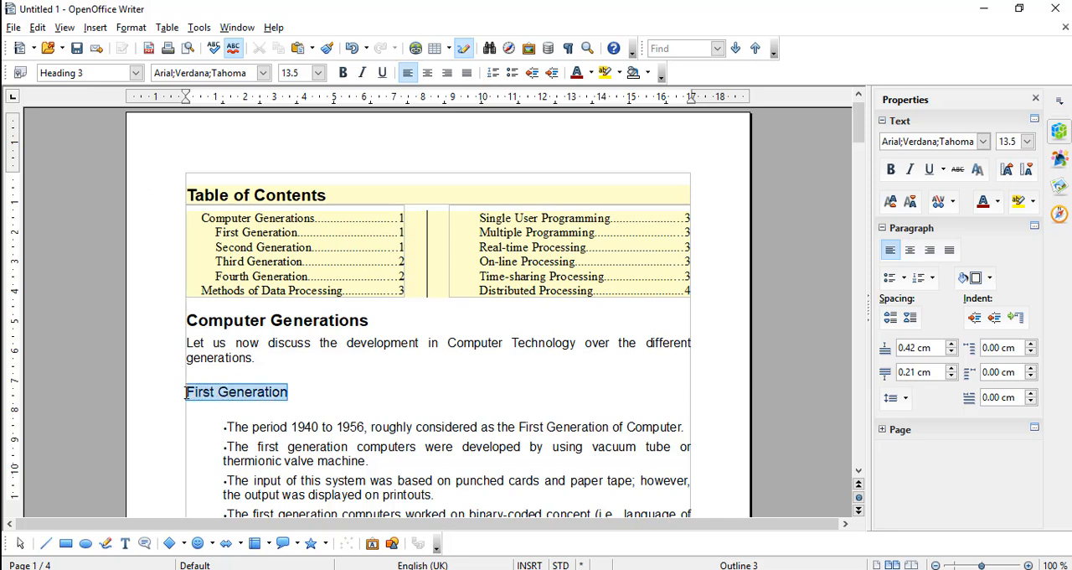
left_click(136, 74)
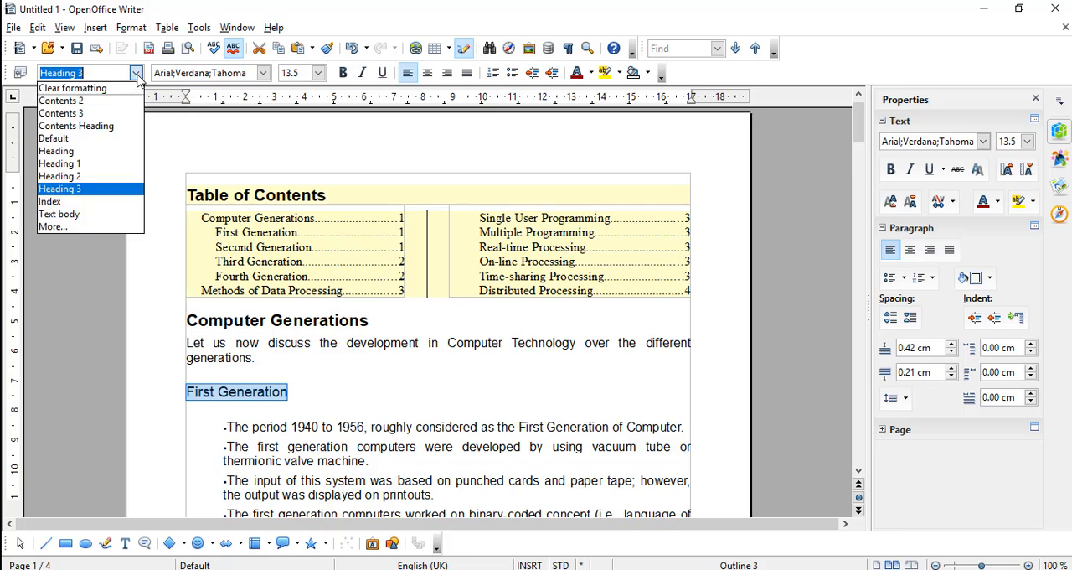
left_click(79, 176)
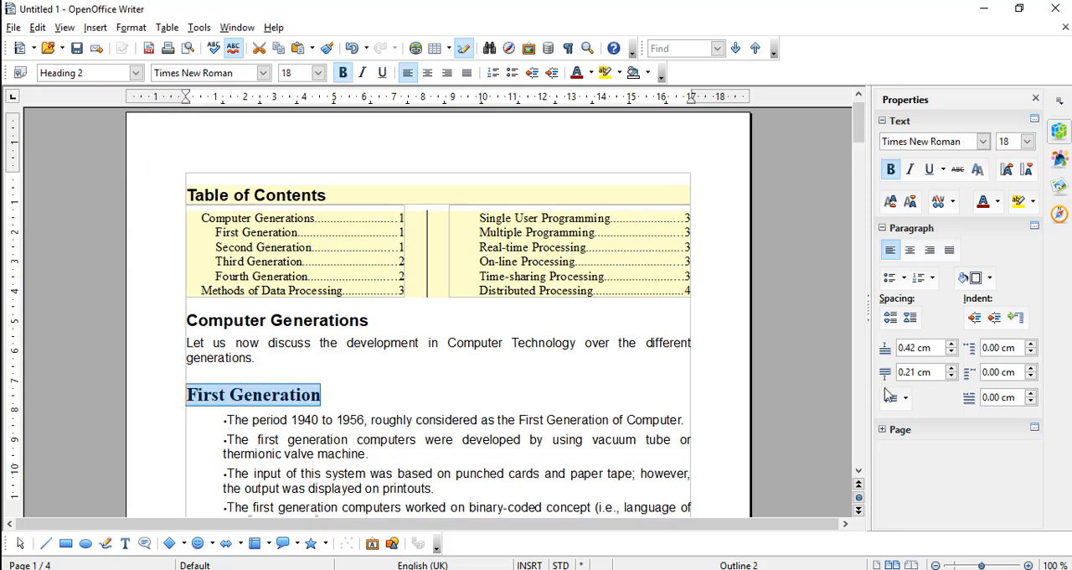
Apply the Heading 2 style to the Second Generation heading near the end of page 1
left_click_drag(859, 138, 866, 199)
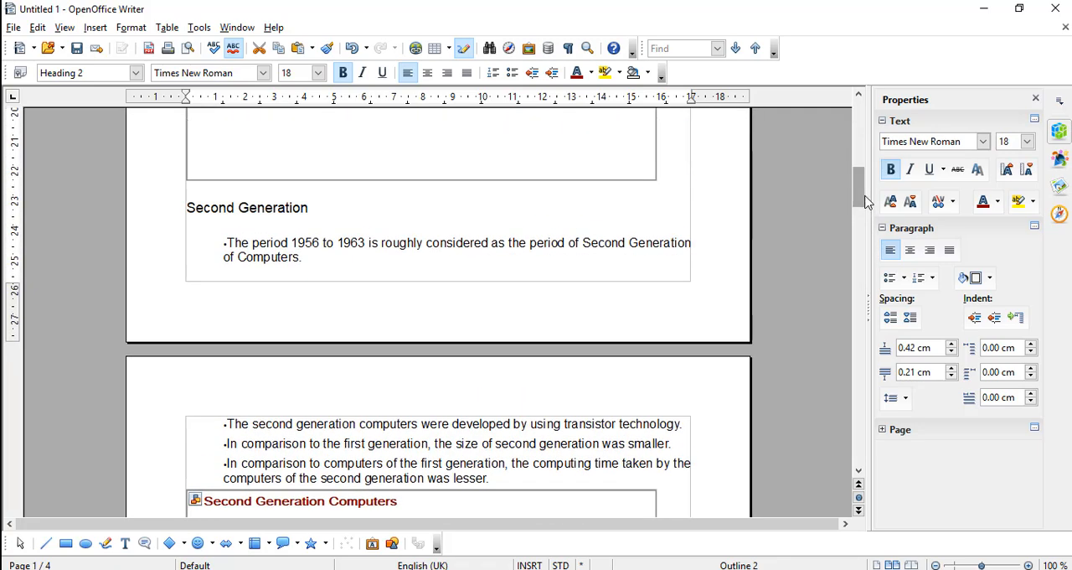
left_click_drag(308, 216, 139, 208)
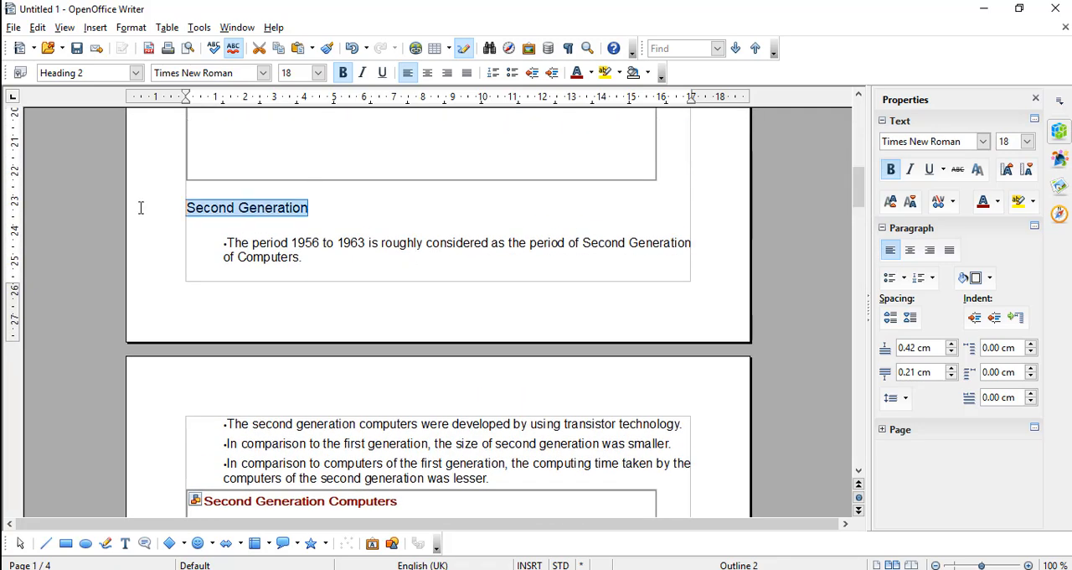
key("ctrl+3")
left_click(136, 74)
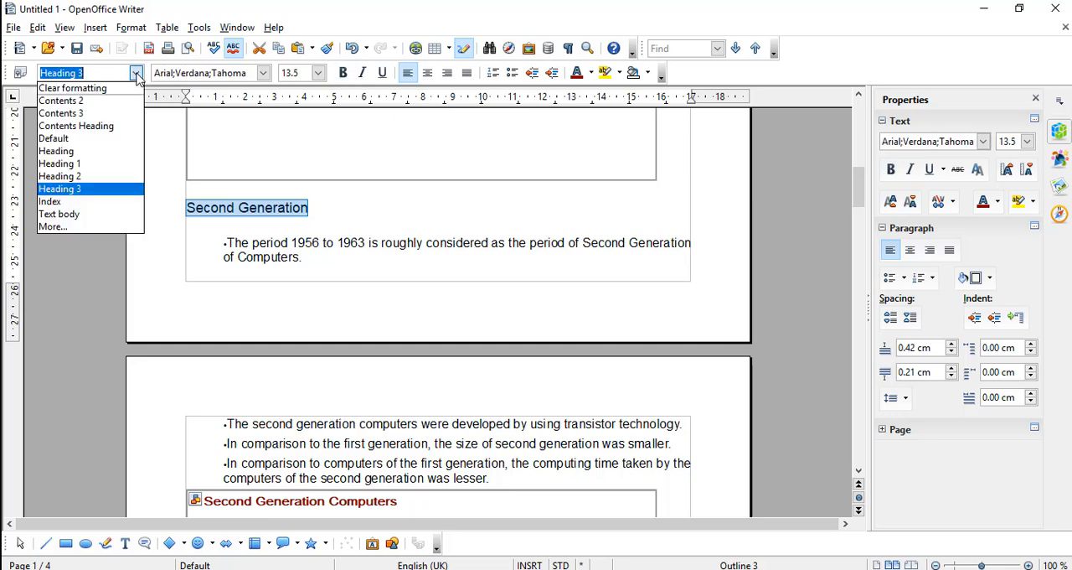
left_click(89, 178)
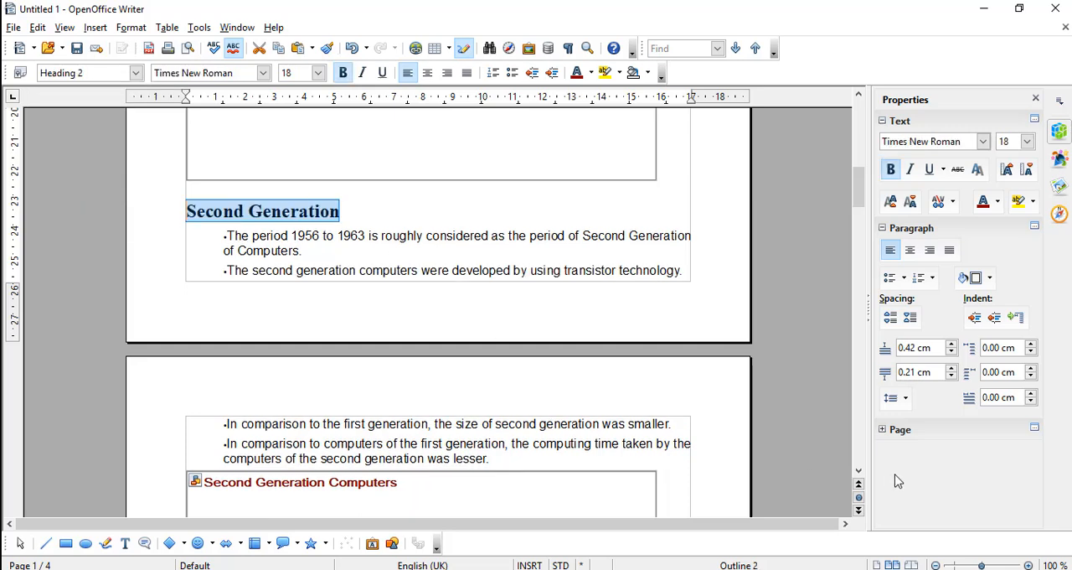
Apply the Heading 2 style to the Third Generation heading on page 2
left_click(859, 471)
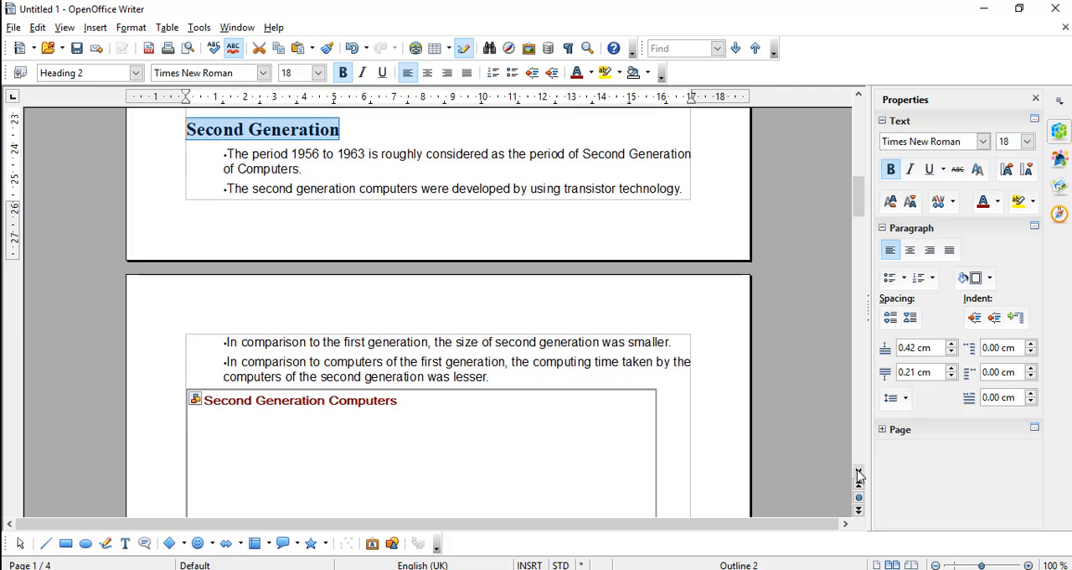
key("Down")
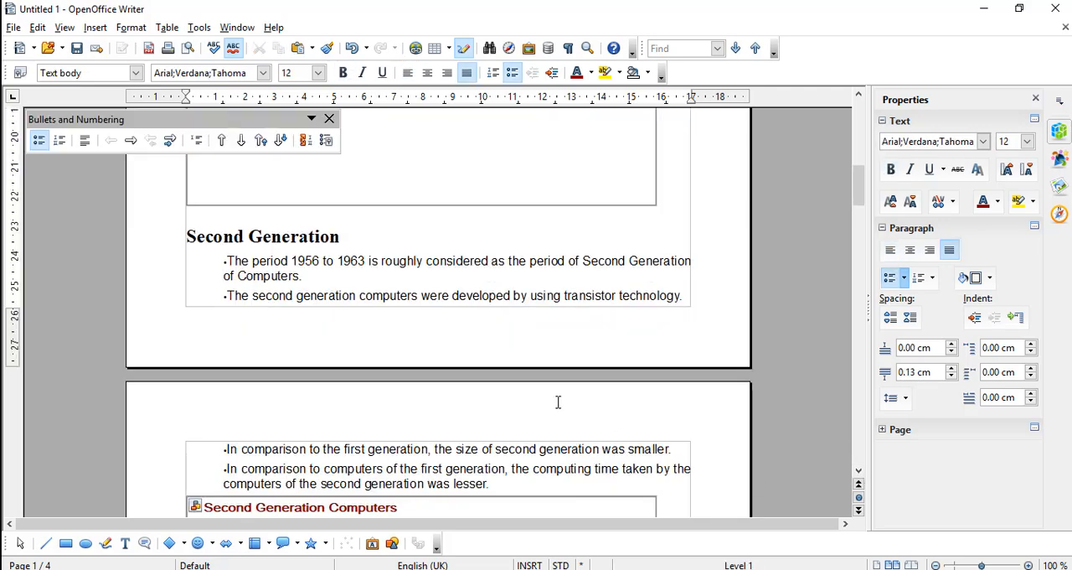
key("Down")
key("Down")
key("Down")
key("Down")
key("Down")
key("Down")
key("Down")
key("Down")
key("Down")
key("Down")
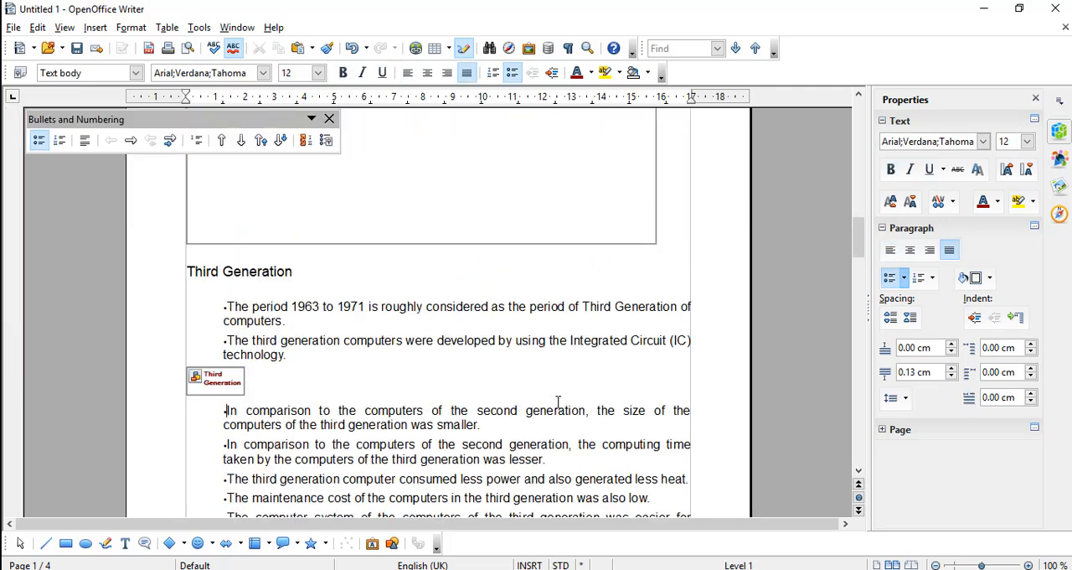
left_click_drag(303, 279, 179, 267)
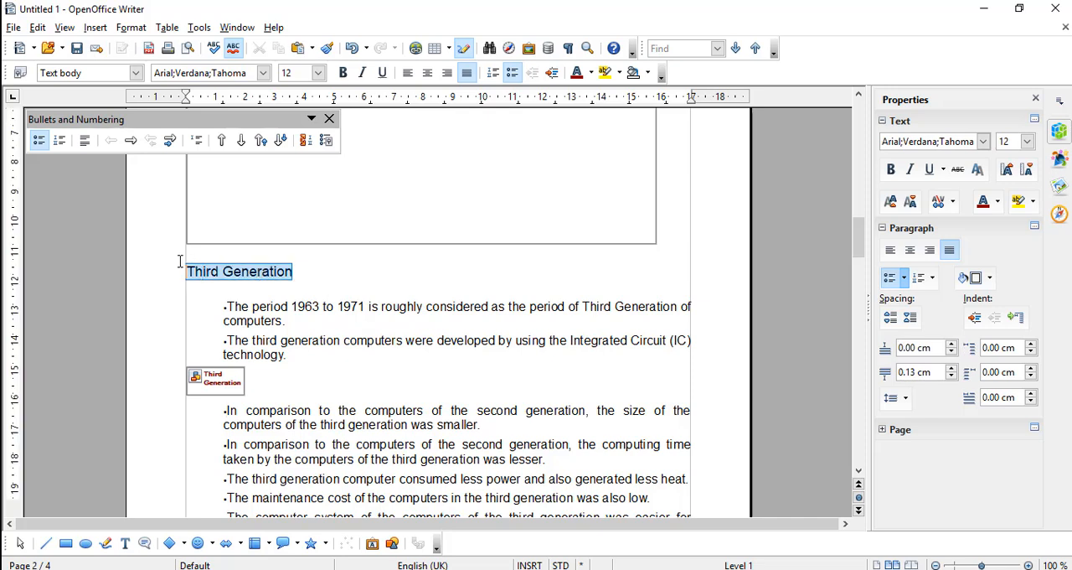
left_click(135, 73)
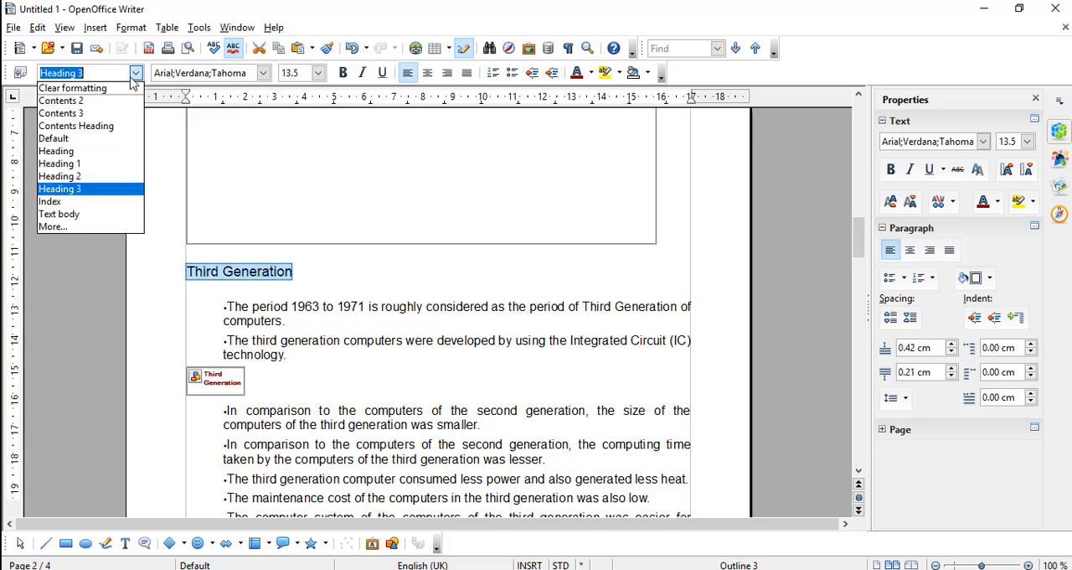
left_click(84, 176)
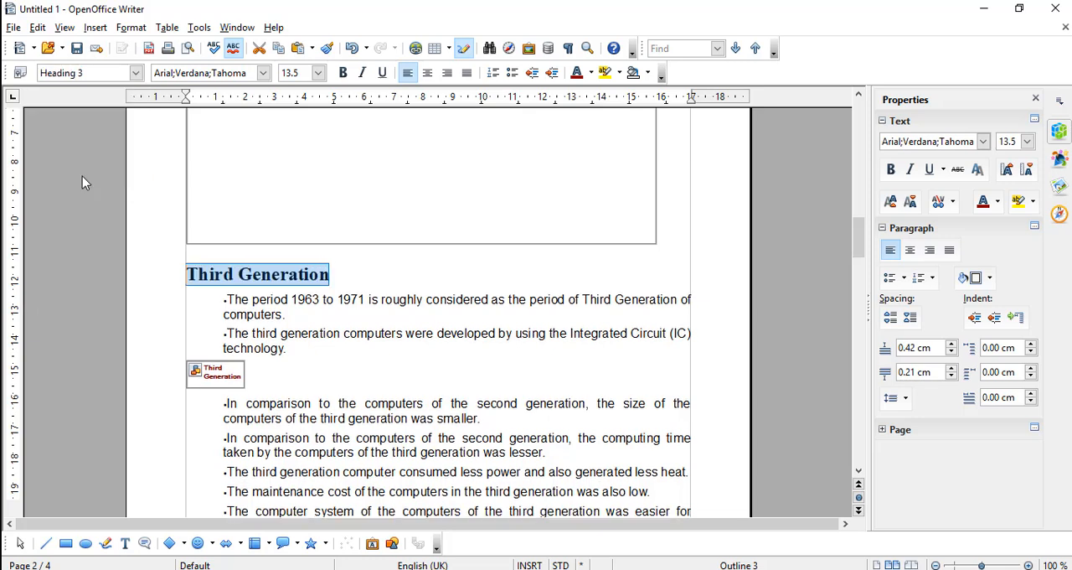
Apply the Heading 2 style to the Fourth Generation heading on page 2
left_click(859, 472)
left_click(859, 474)
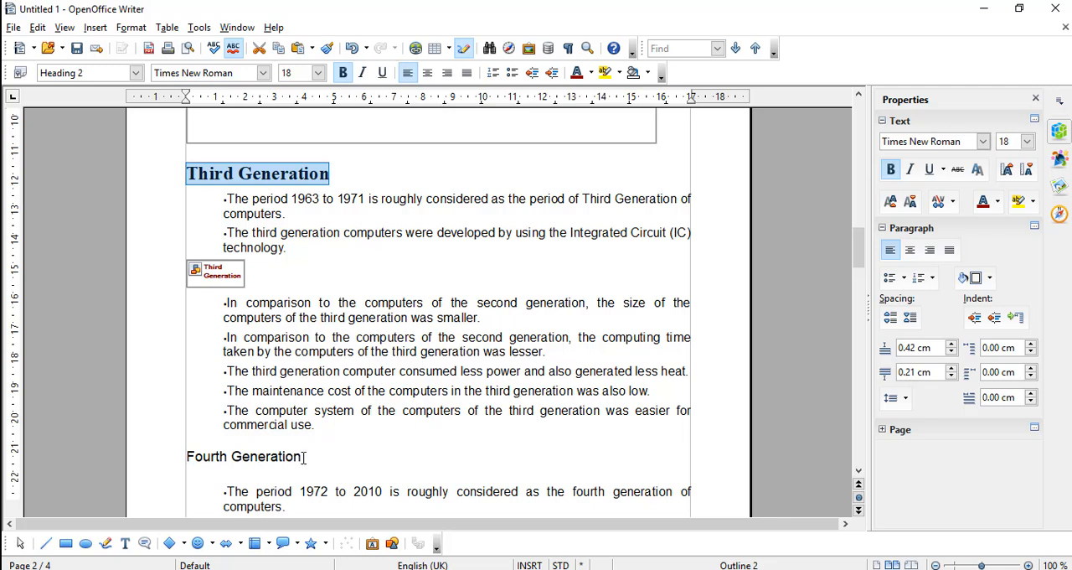
left_click_drag(303, 457, 176, 462)
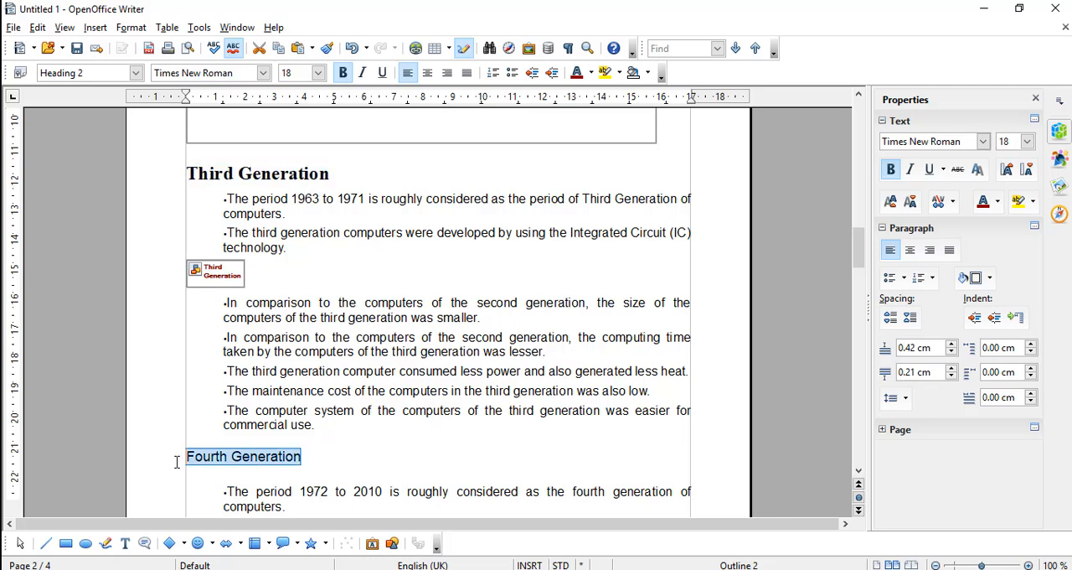
left_click(136, 73)
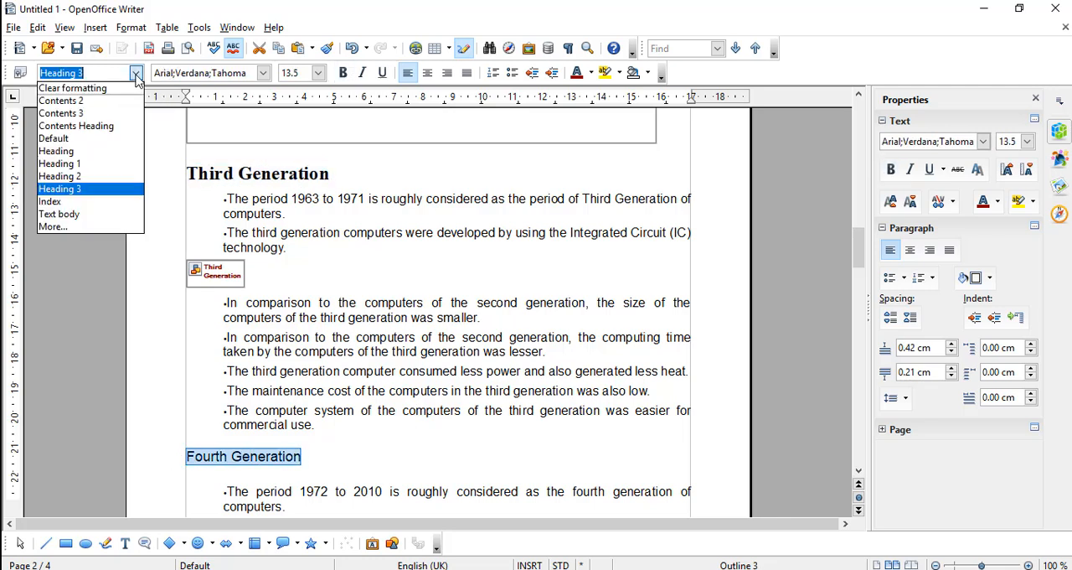
left_click(58, 176)
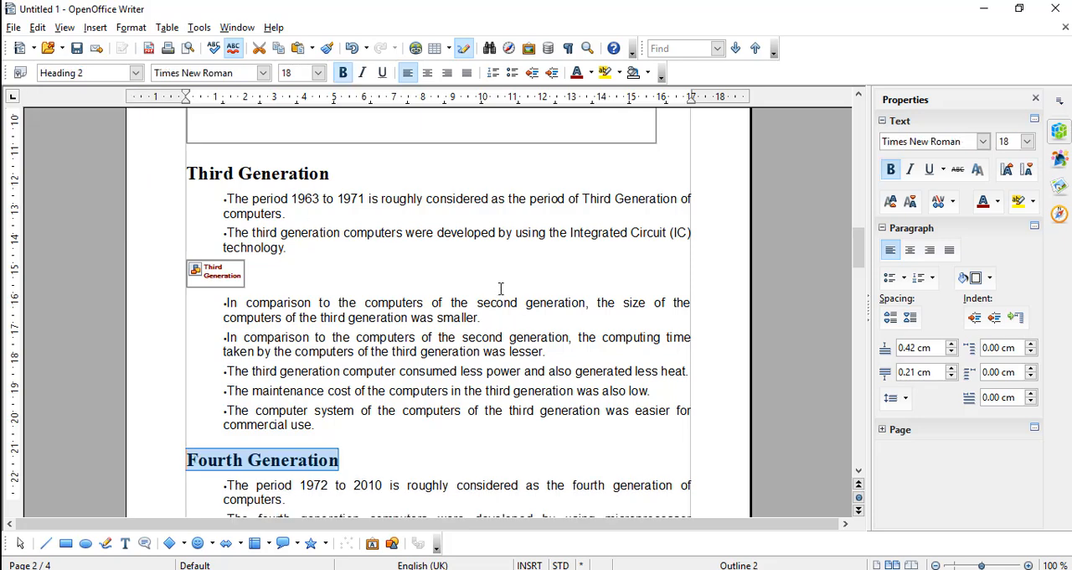
Select the Methods of Data Processing heading on page 3 and check its paragraph style
left_click(858, 472)
left_click(859, 473)
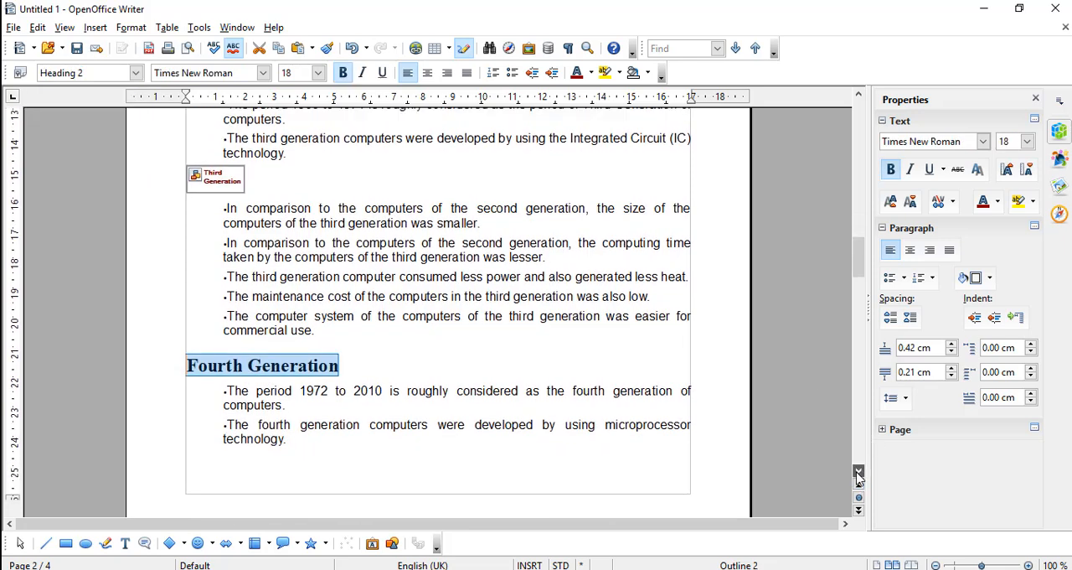
left_click(859, 474)
left_click(858, 473)
left_click(858, 473)
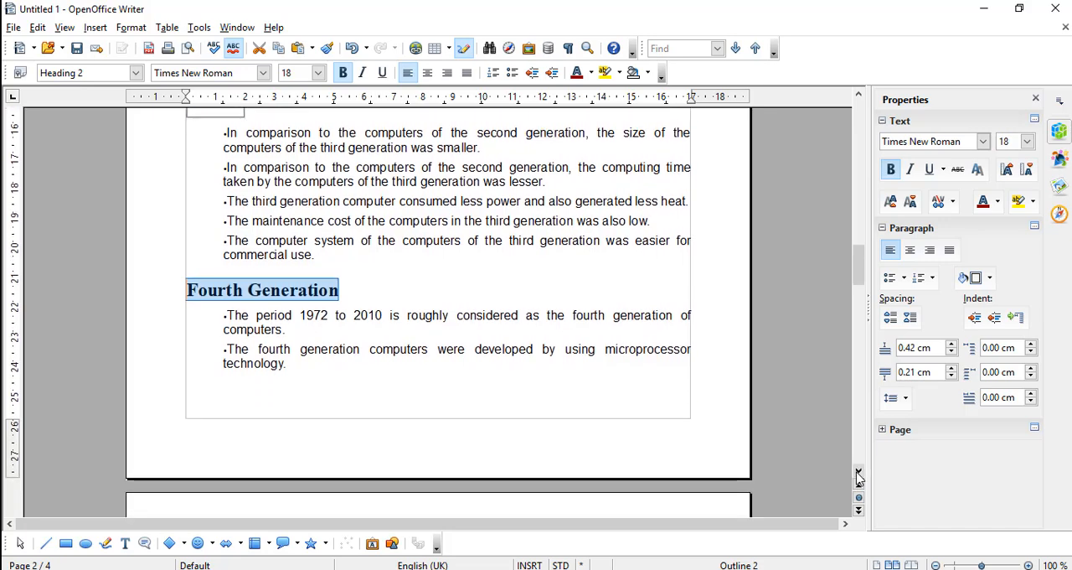
left_click(859, 473)
left_click(859, 474)
left_click(859, 474)
left_click(858, 473)
left_click(859, 473)
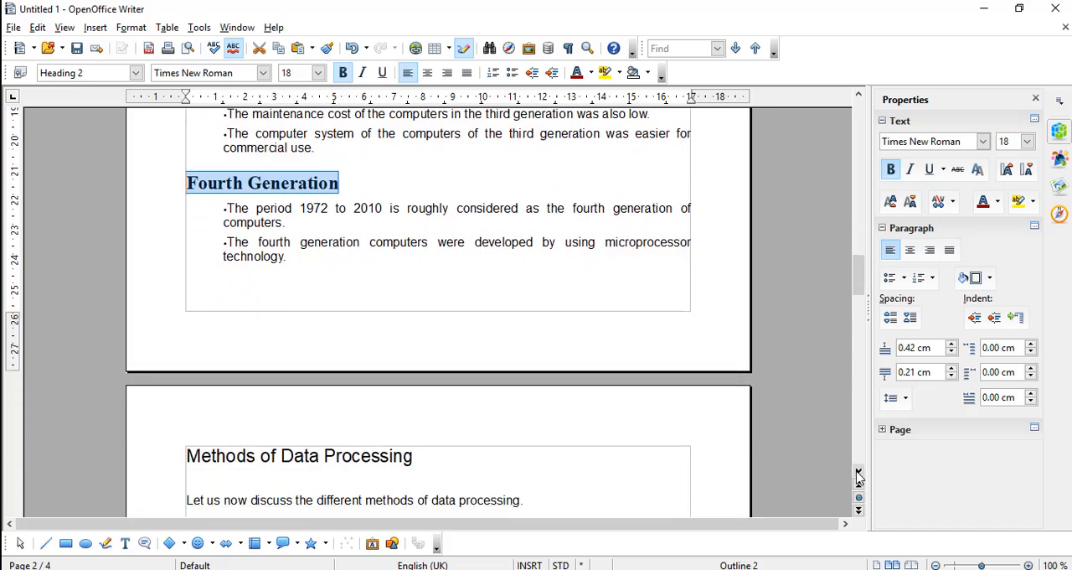
left_click(858, 473)
left_click(858, 473)
left_click(859, 474)
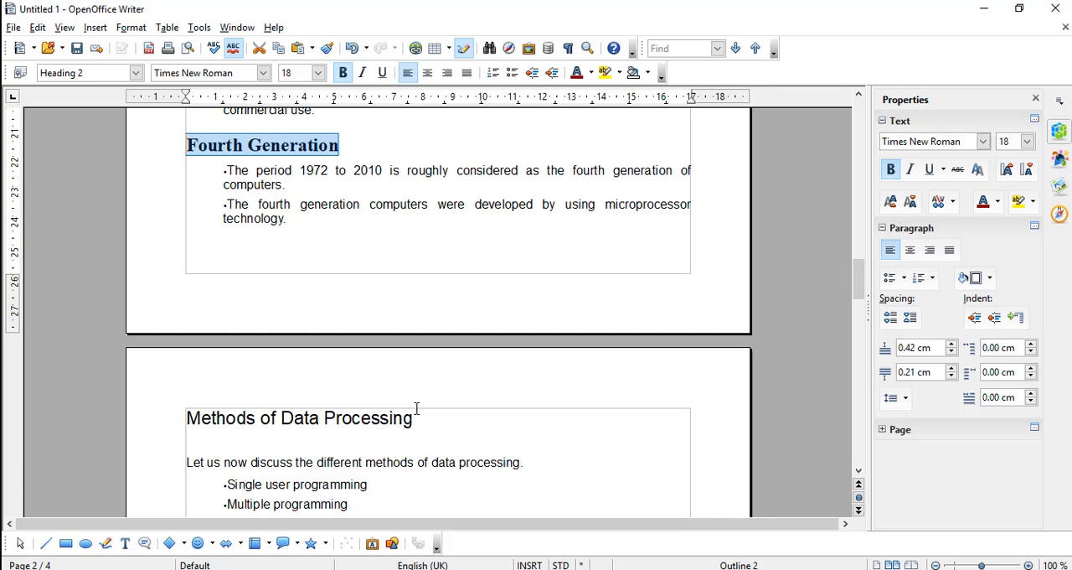
left_click_drag(417, 419, 192, 398)
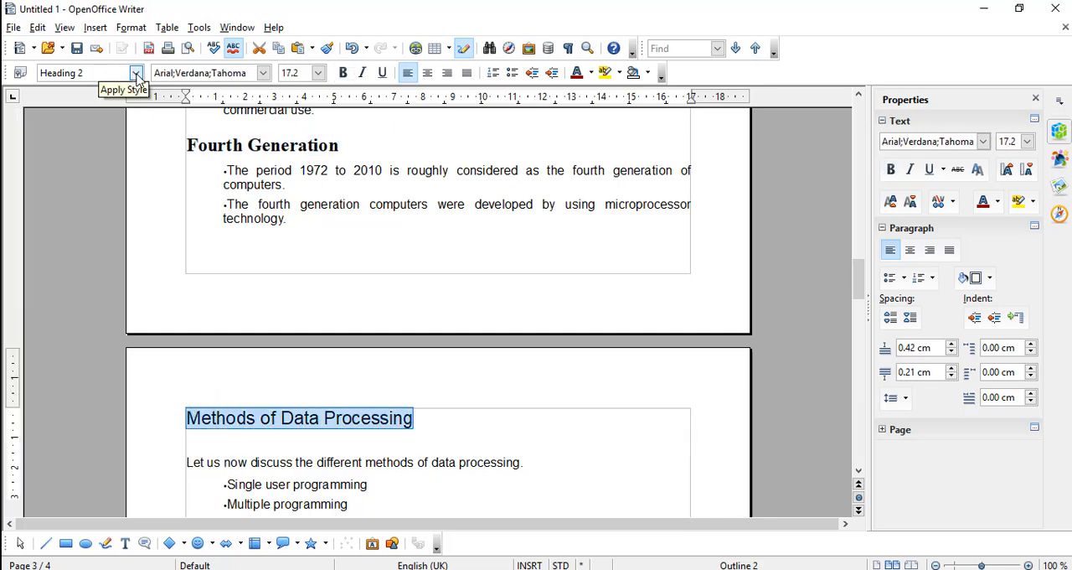
Check which paragraph style the Single User Programming heading below the bulleted list uses
left_click(320, 468)
key("Down")
key("Down")
key("Down")
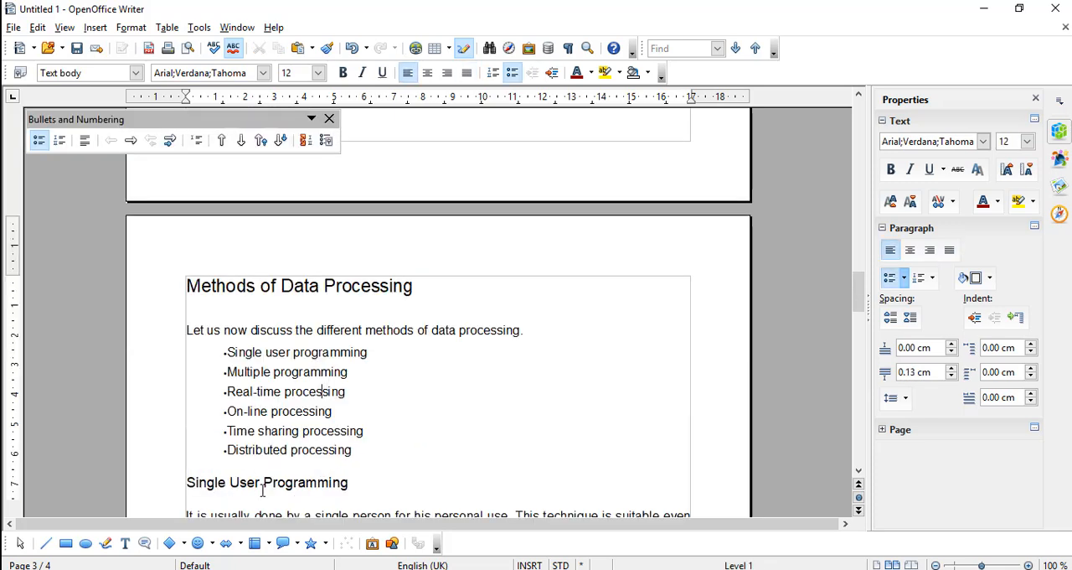
left_click_drag(349, 484, 198, 484)
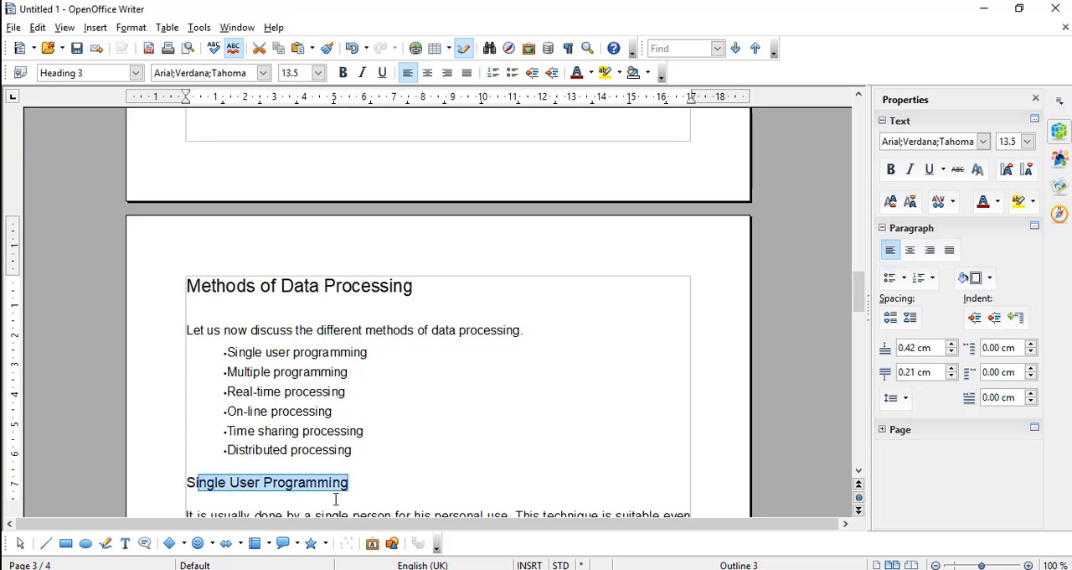
scroll(335, 498, "down", 3)
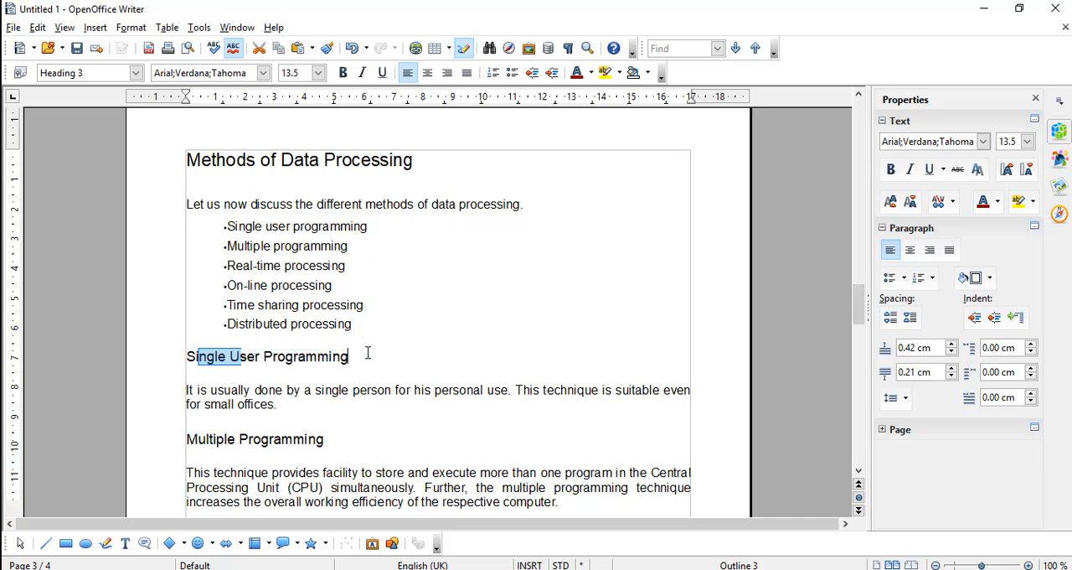
Undo and redo the last style change on the Fourth Generation heading
key("ctrl+z")
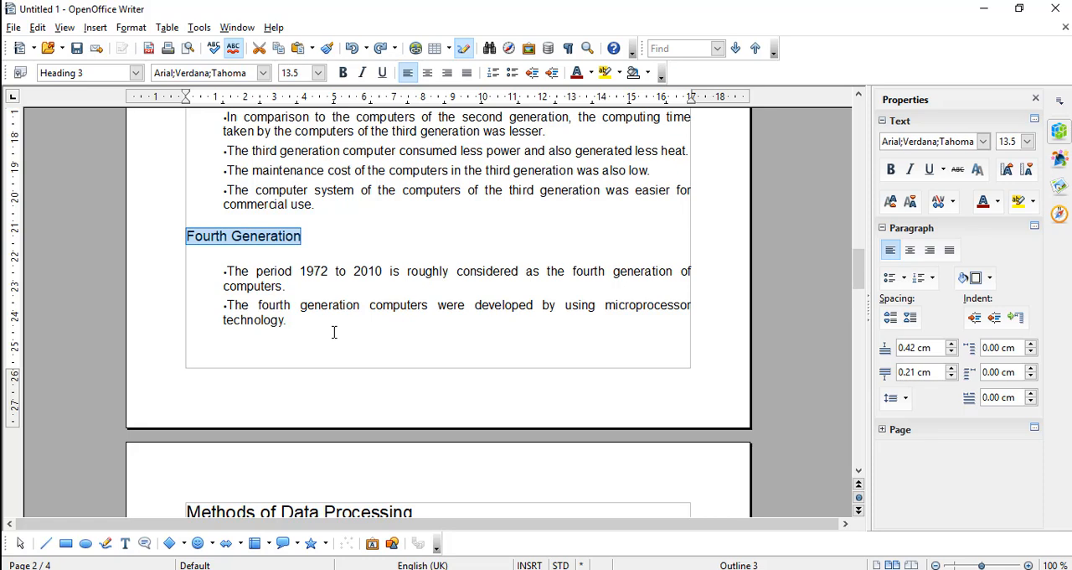
key("ctrl+y")
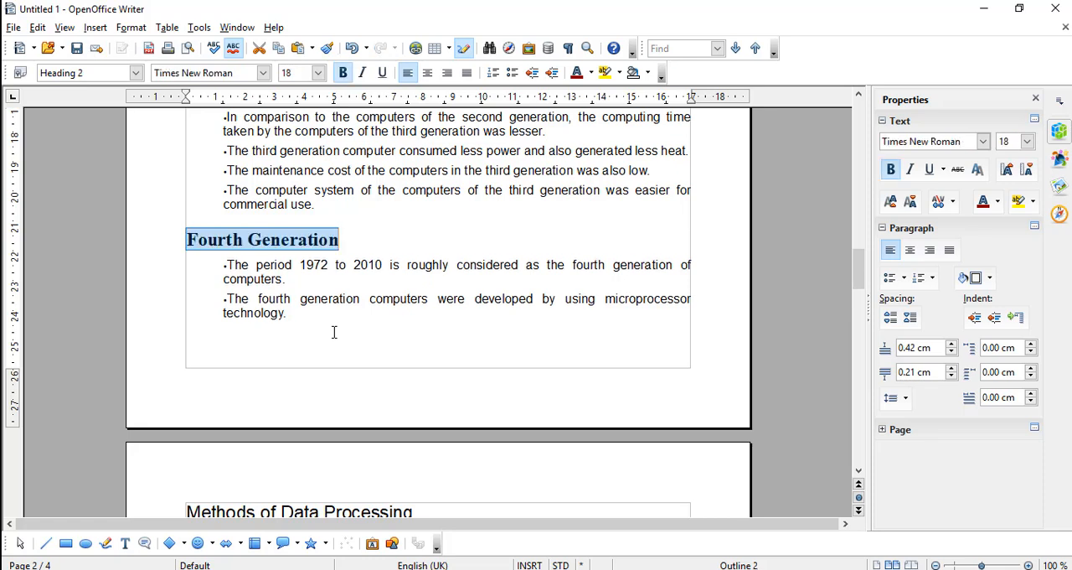
Examine the paragraph styles of the Single User Programming and Multiple Programming headings on page 3
key("Down")
key("Down")
key("Down")
key("Down")
key("Down")
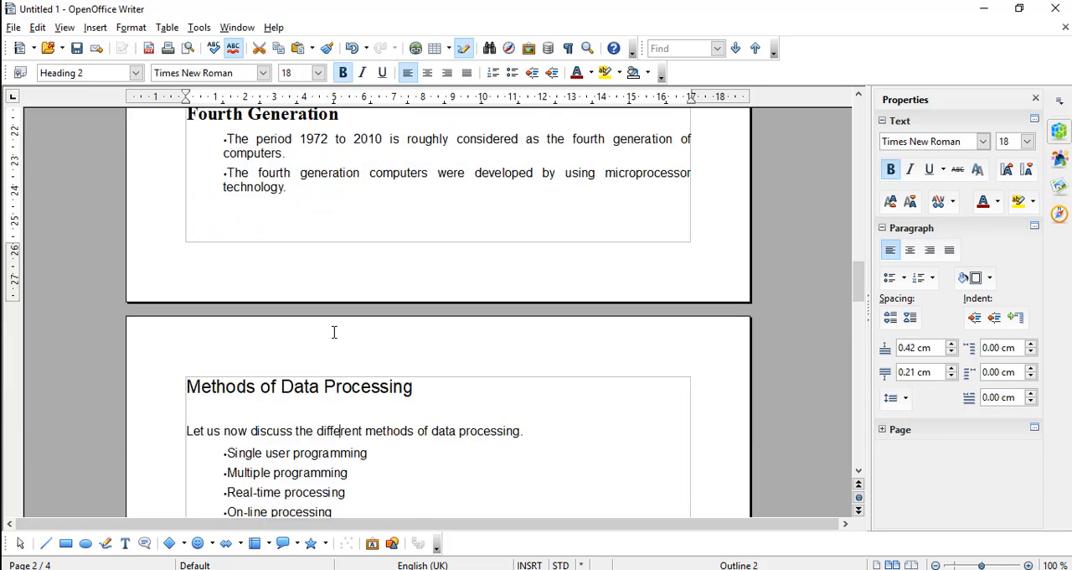
key("Down")
key("Down")
key("Down")
key("Down")
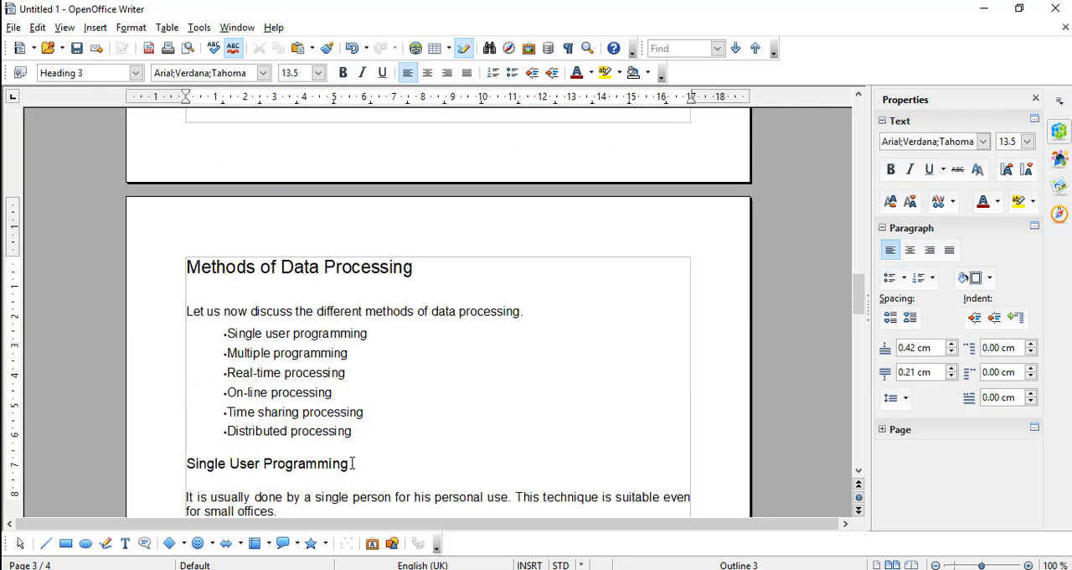
left_click_drag(352, 462, 185, 467)
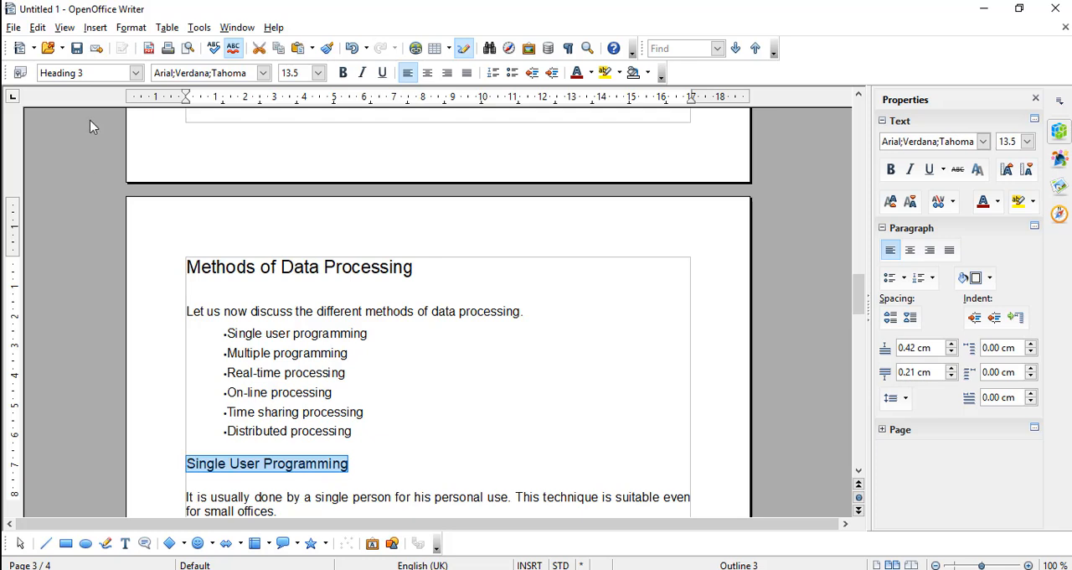
left_click(306, 441)
key("Down")
key("Down")
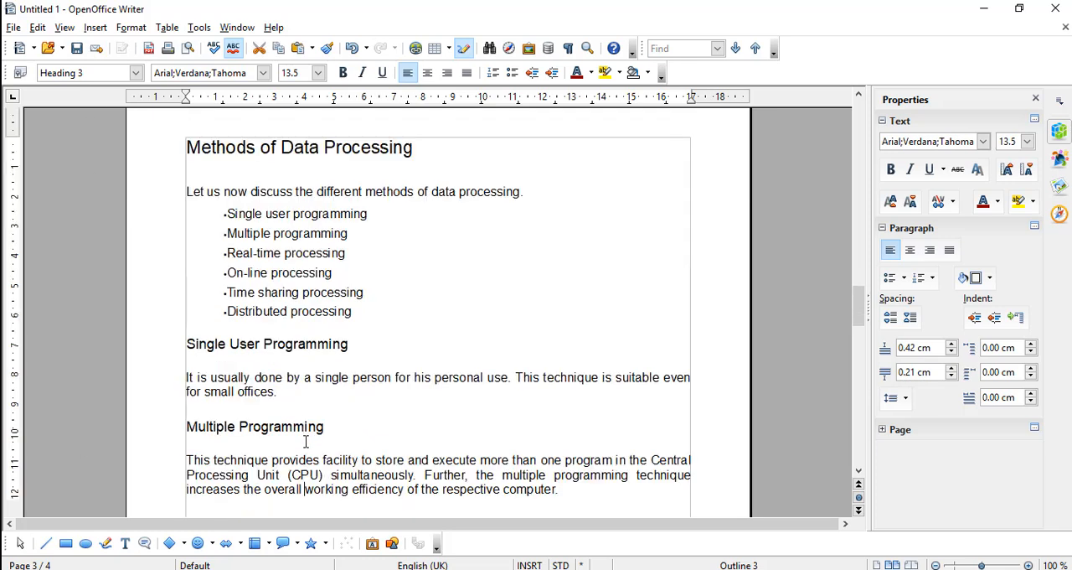
left_click(308, 429)
Open the table of contents on page 1 for editing and set it to evaluate up to level 4
left_click(604, 242)
scroll(605, 243, "up", 10)
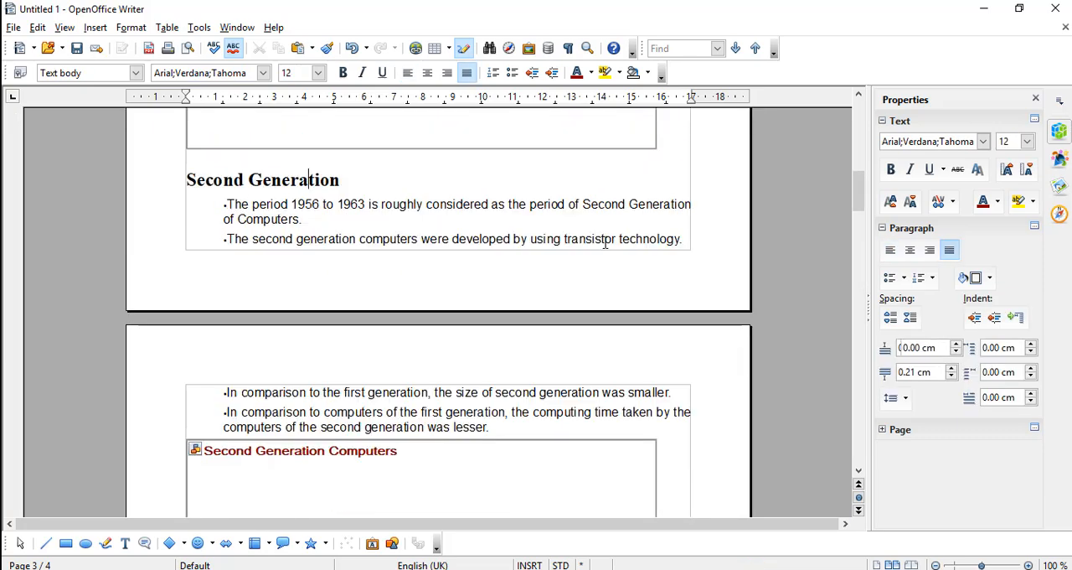
scroll(605, 242, "up", 15)
left_click(603, 242)
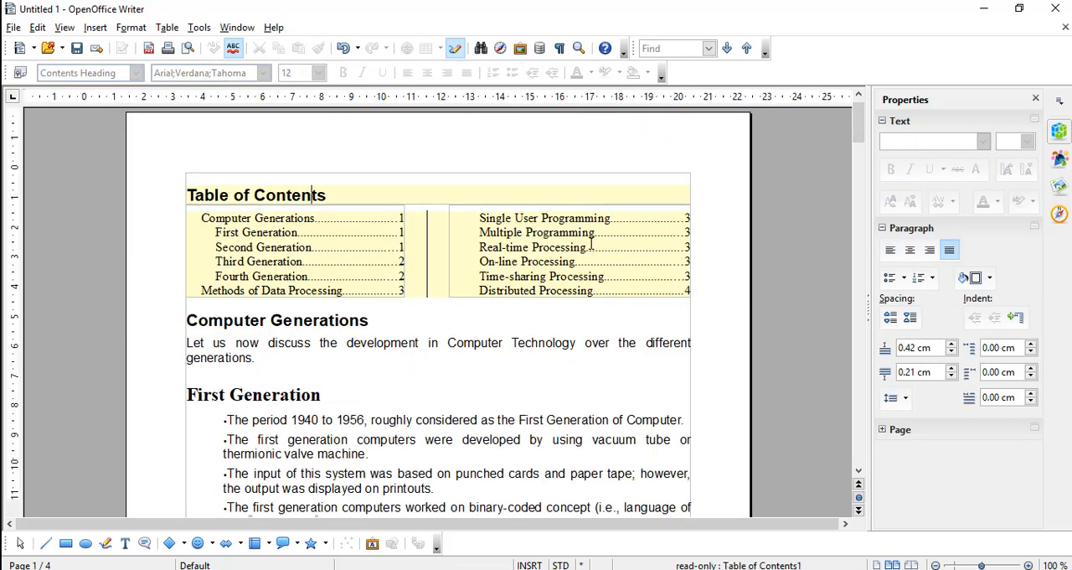
right_click(591, 243)
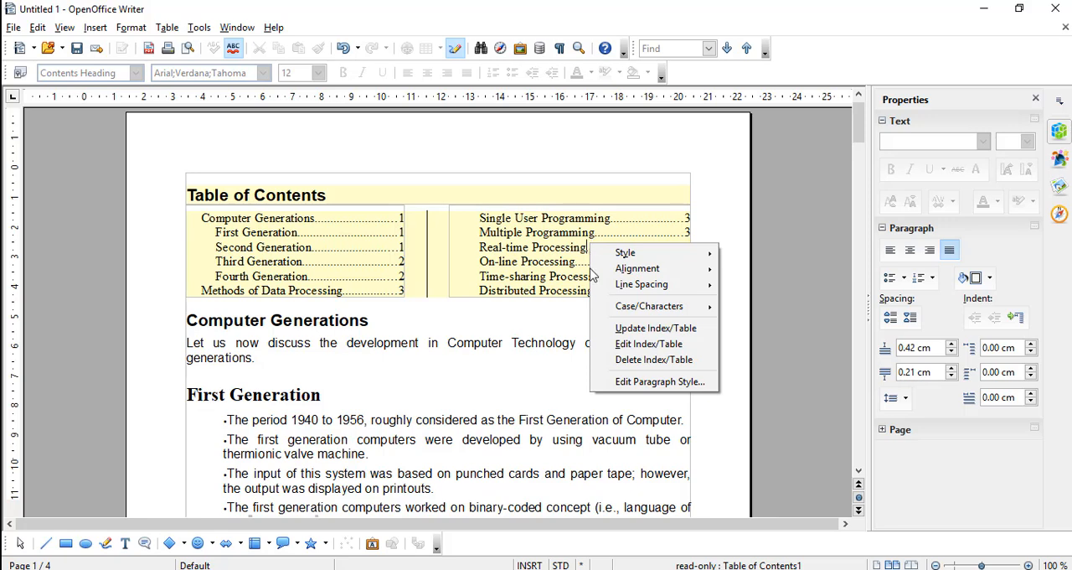
left_click(618, 345)
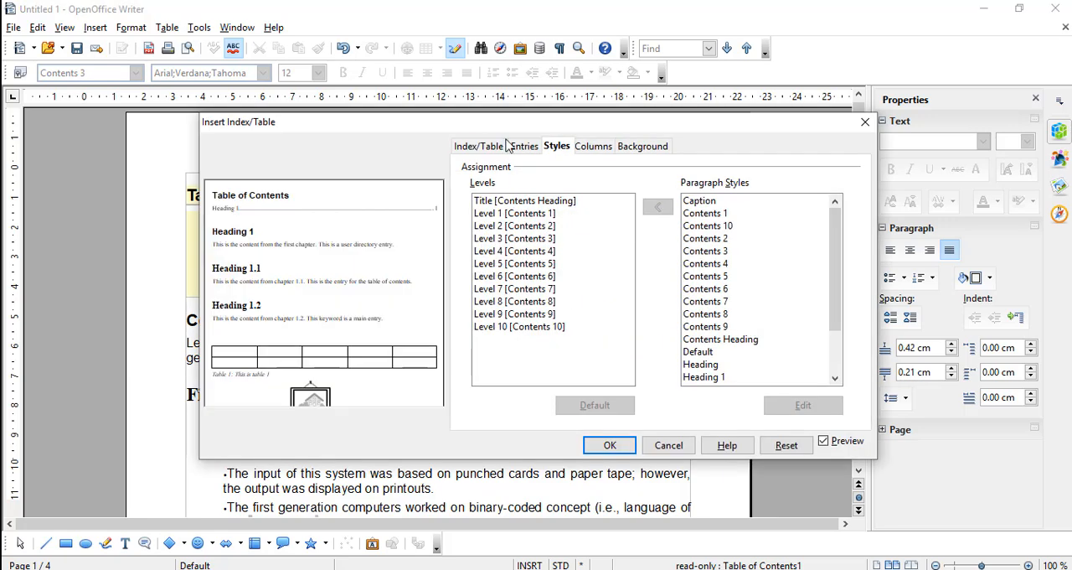
left_click(492, 148)
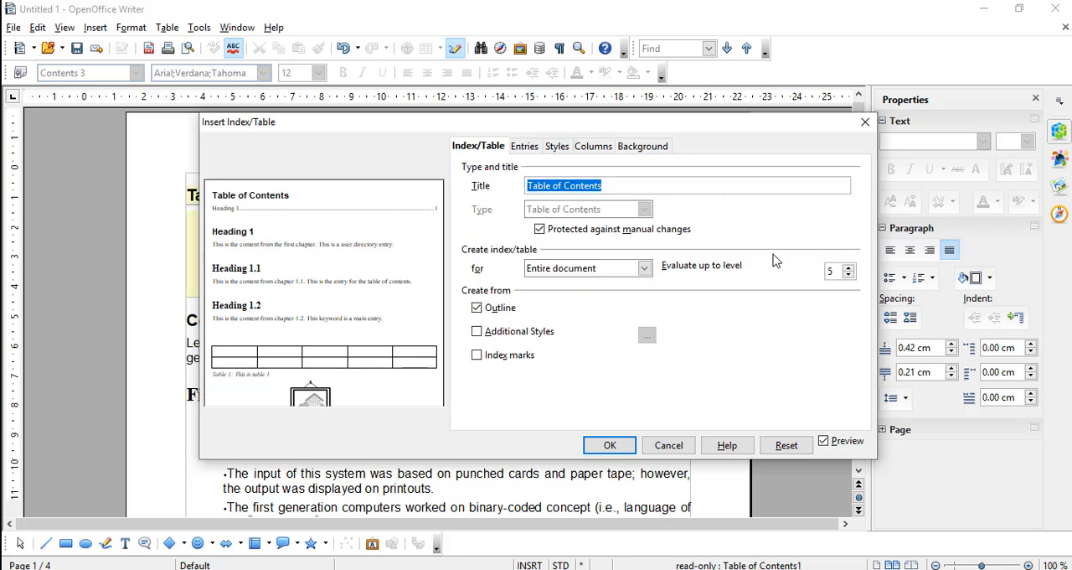
left_click(850, 270)
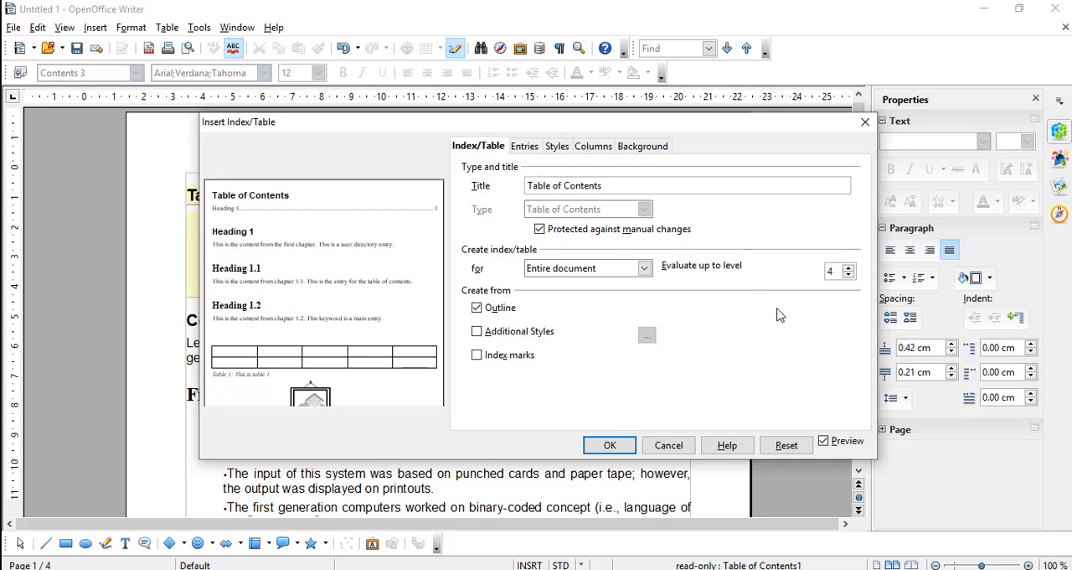
Examine the paragraph style assignments of the title, Level 1 and Level 2 in the table of contents settings
left_click(556, 148)
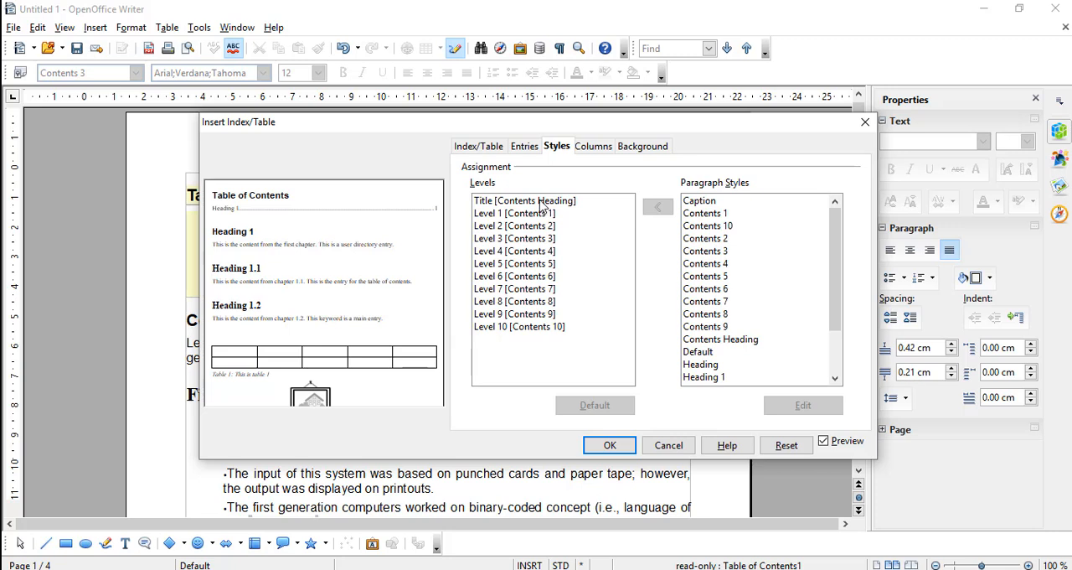
left_click(541, 202)
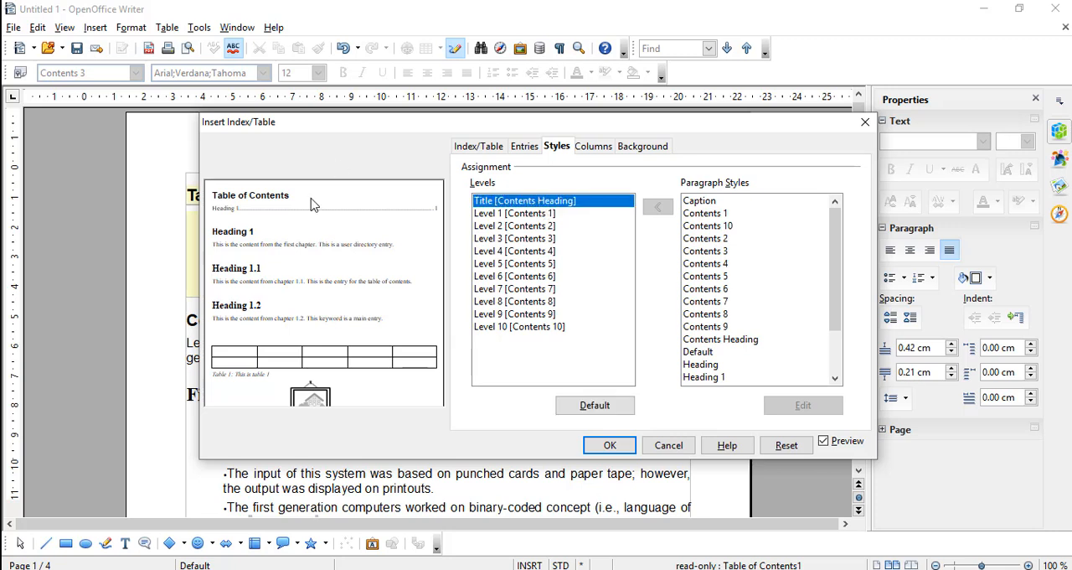
left_click(517, 215)
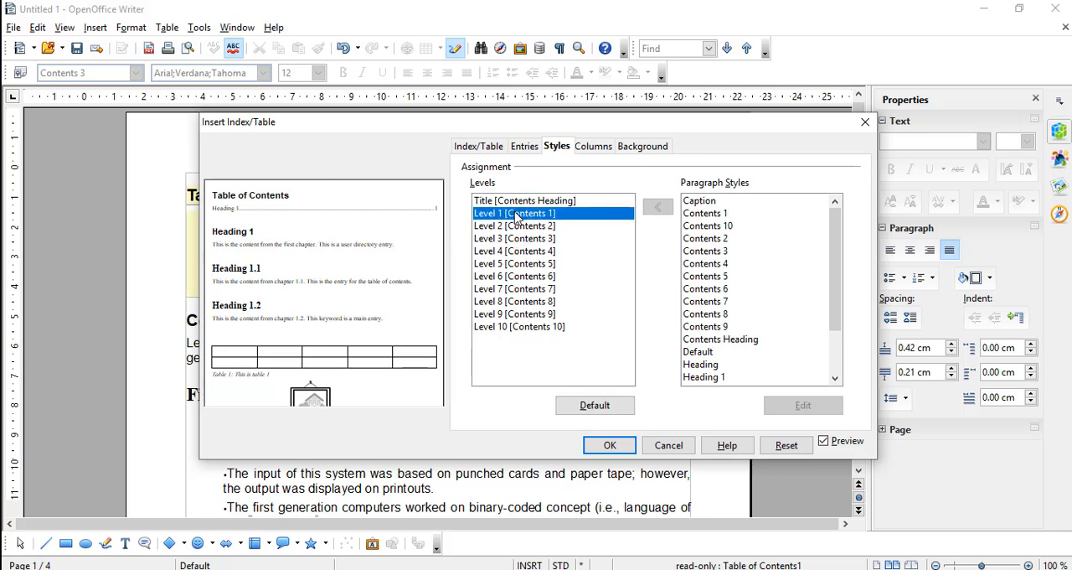
left_click(517, 227)
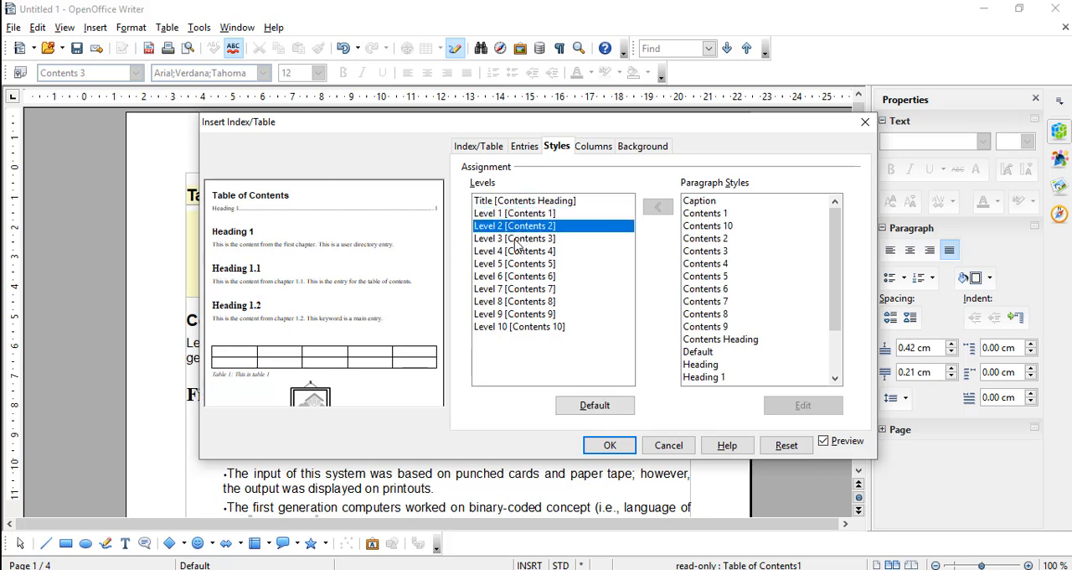